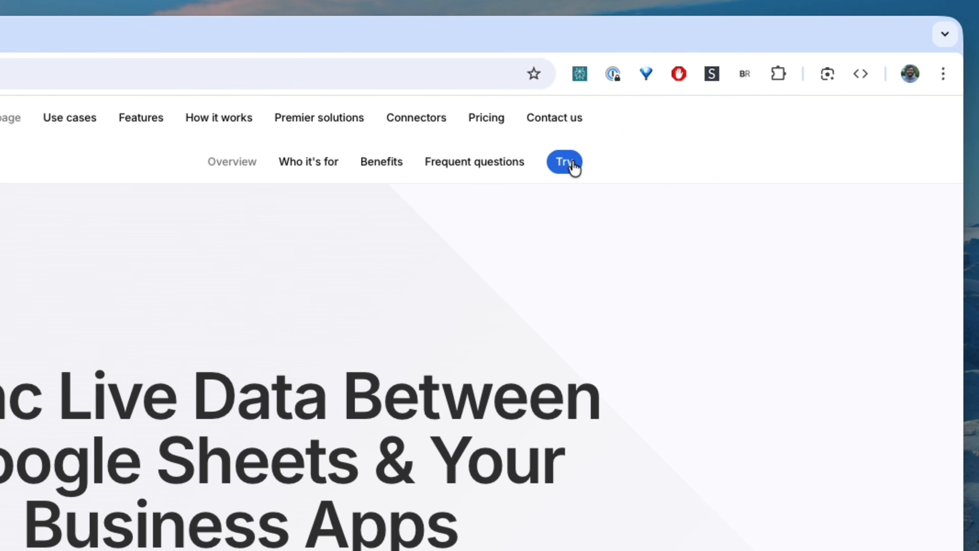
# Install the Hopted extension from its Chrome Web Store listing and open a new Google Sheet
pyautogui.click(574, 166)
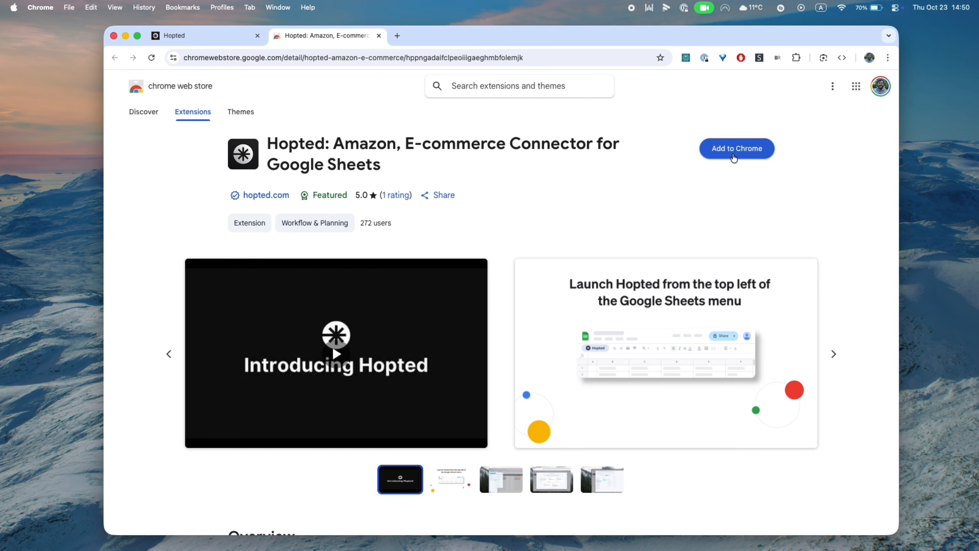
pyautogui.click(734, 153)
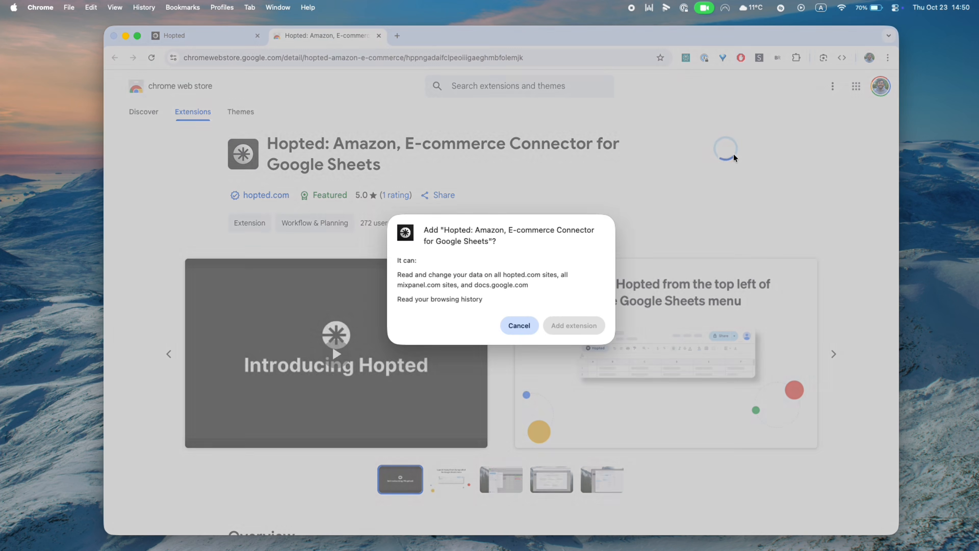
pyautogui.click(557, 325)
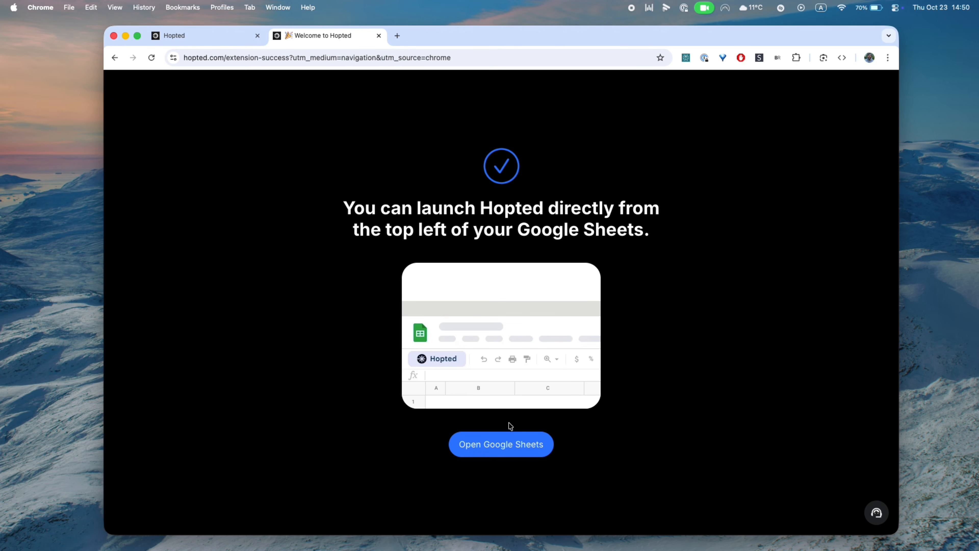
pyautogui.click(500, 439)
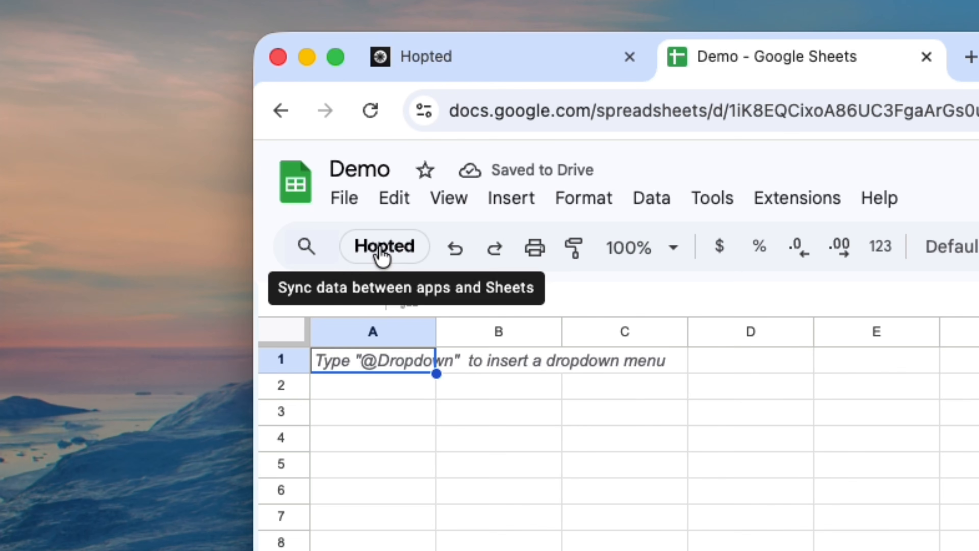
# Sign in to Hopted with Google and share the sheet with its service account address as Editor
pyautogui.click(385, 250)
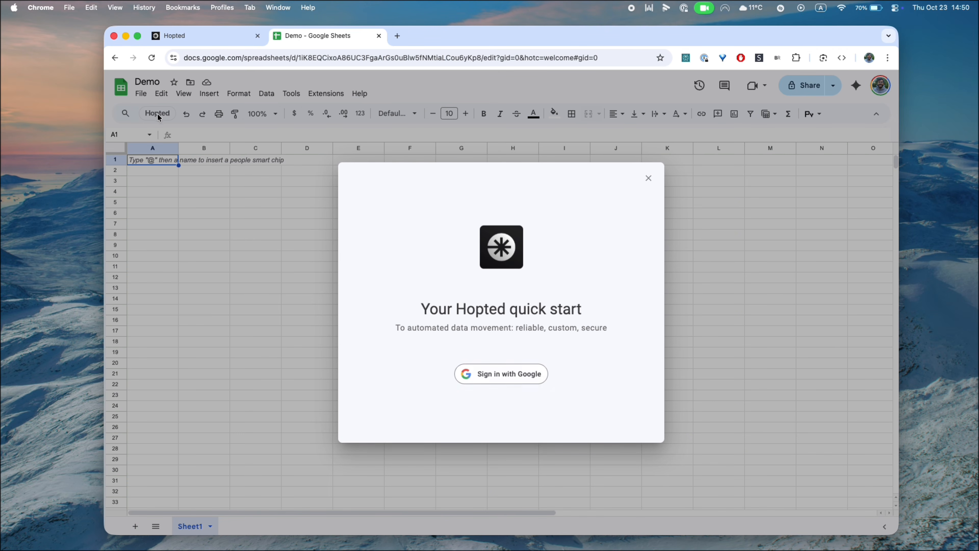
pyautogui.click(497, 375)
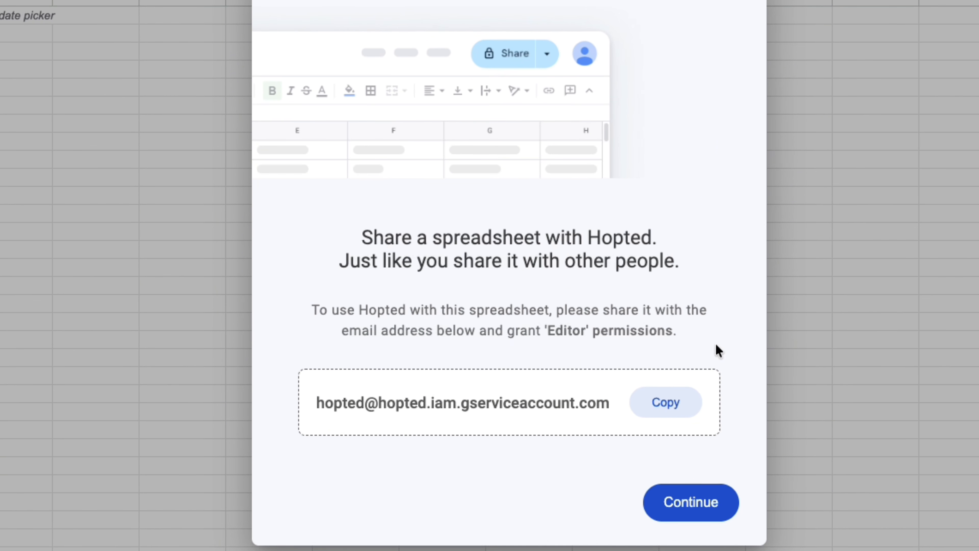
pyautogui.click(667, 411)
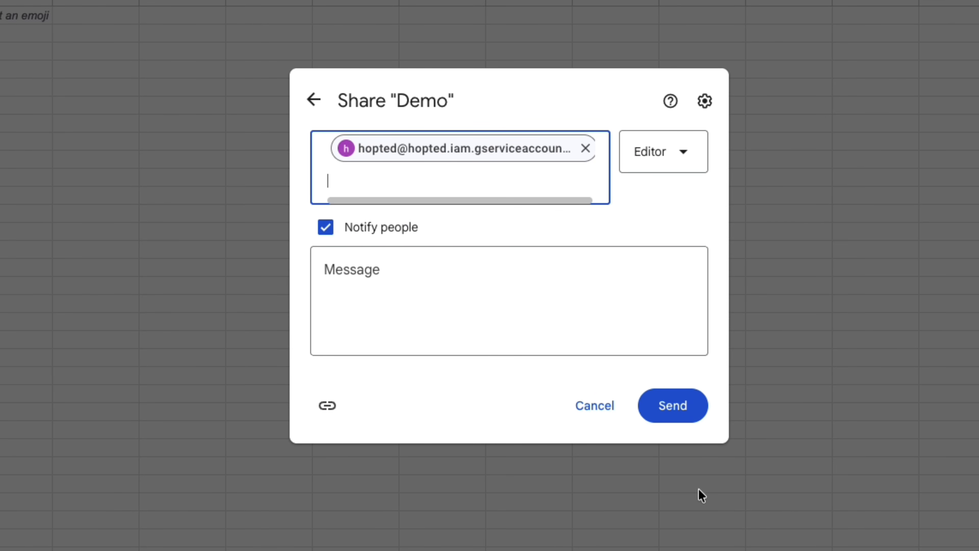
pyautogui.click(677, 410)
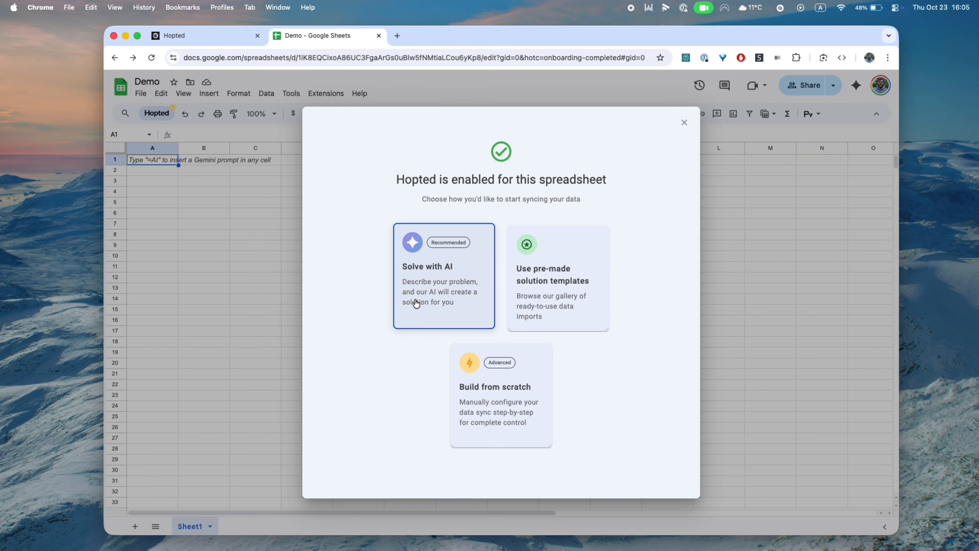
# Ask Hopted's Solve with AI for an SKU profitability report with FBA fees, revenue and margin, refreshed every 2 hours
pyautogui.click(414, 299)
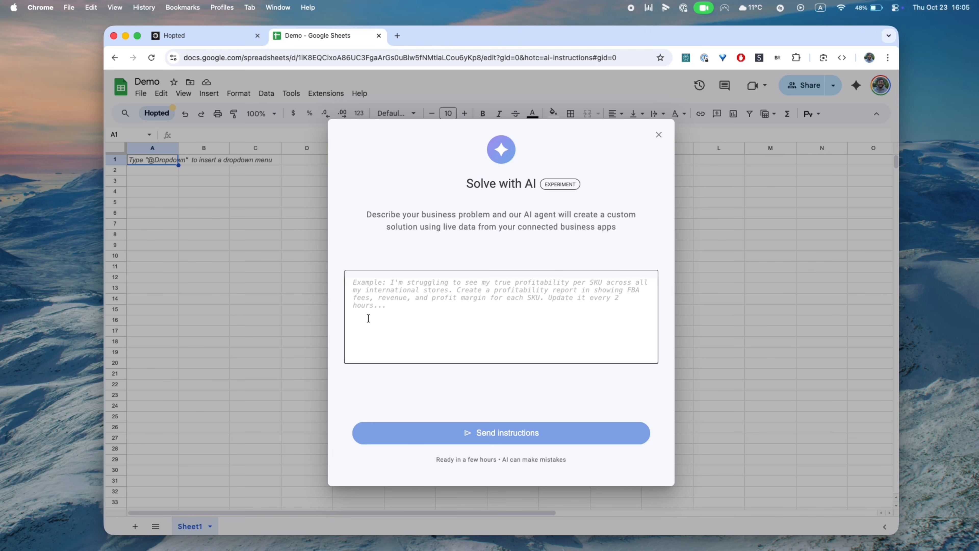
pyautogui.click(368, 318)
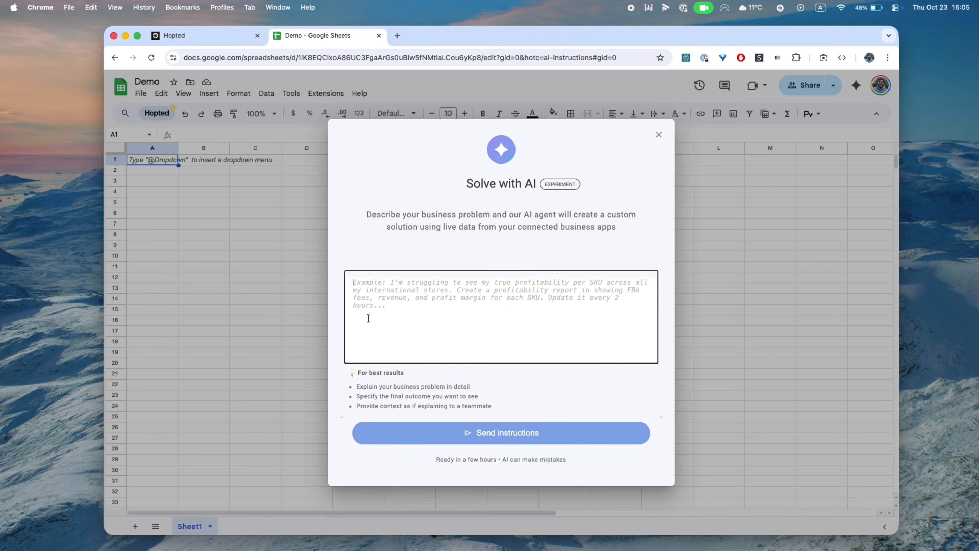
pyautogui.press('super+v')
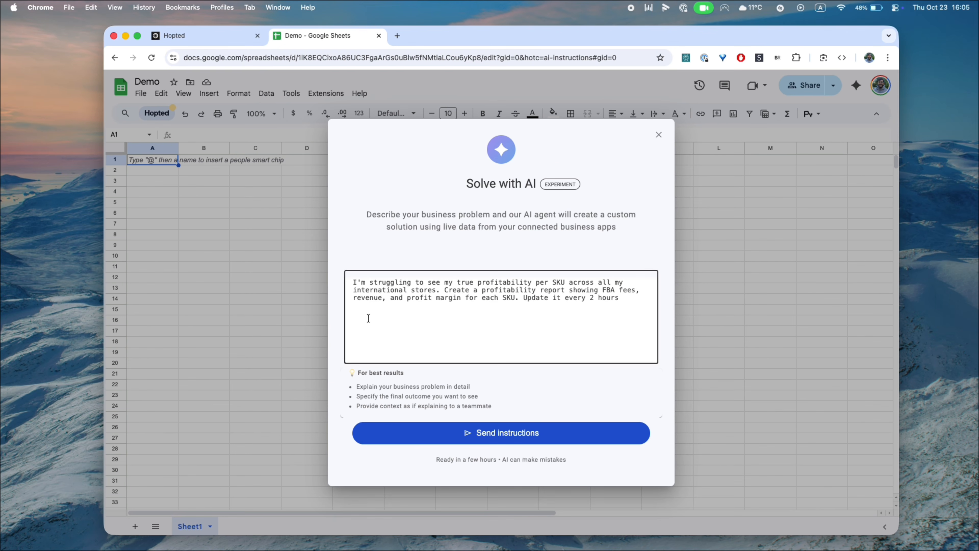
pyautogui.click(490, 433)
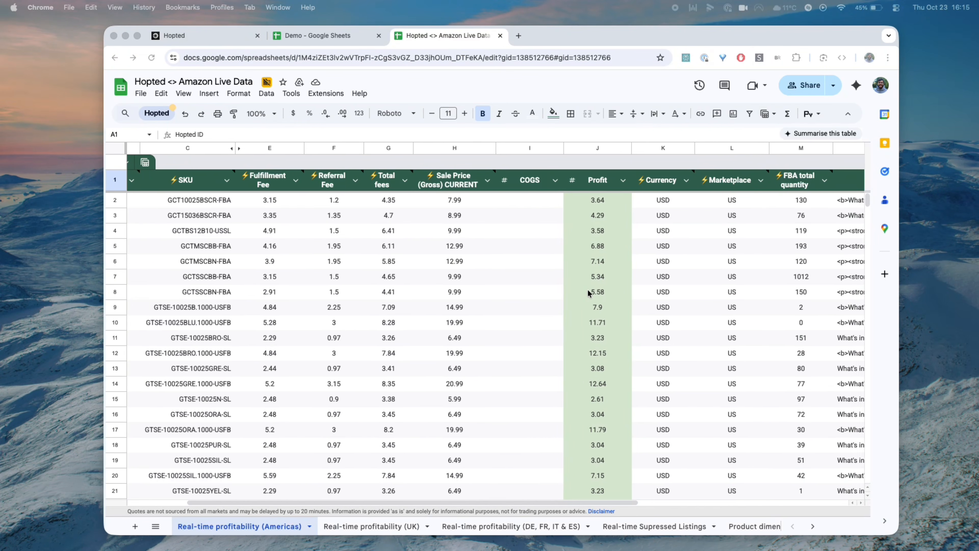
pyautogui.hscroll(2, 587, 289)
pyautogui.hscroll(-3, 588, 293)
pyautogui.scroll(-15, 588, 293)
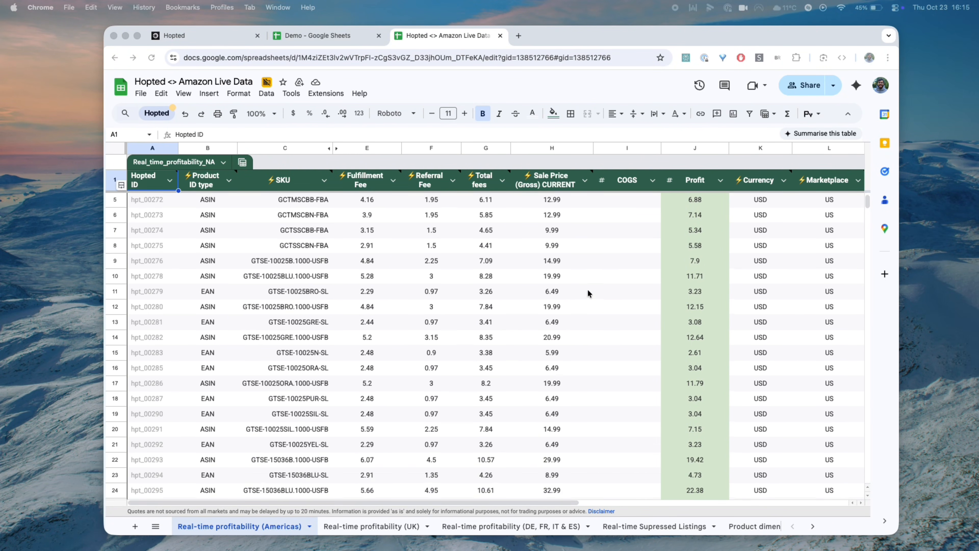
pyautogui.scroll(-10, 588, 289)
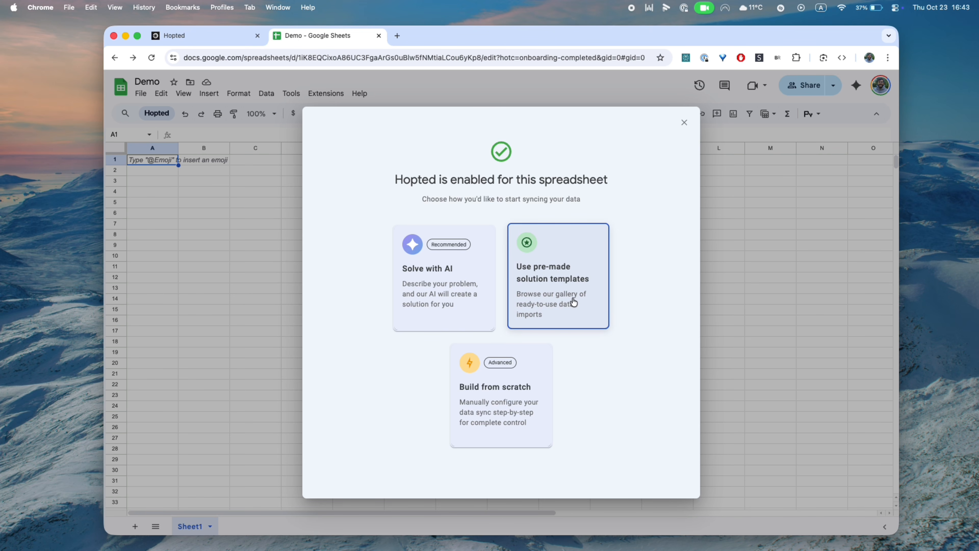
# Add the Seller Performance Across All Marketplaces template and switch to the Real-time Amazon Account Health sheet
pyautogui.click(558, 279)
pyautogui.scroll(-6, 556, 277)
pyautogui.scroll(3, 556, 277)
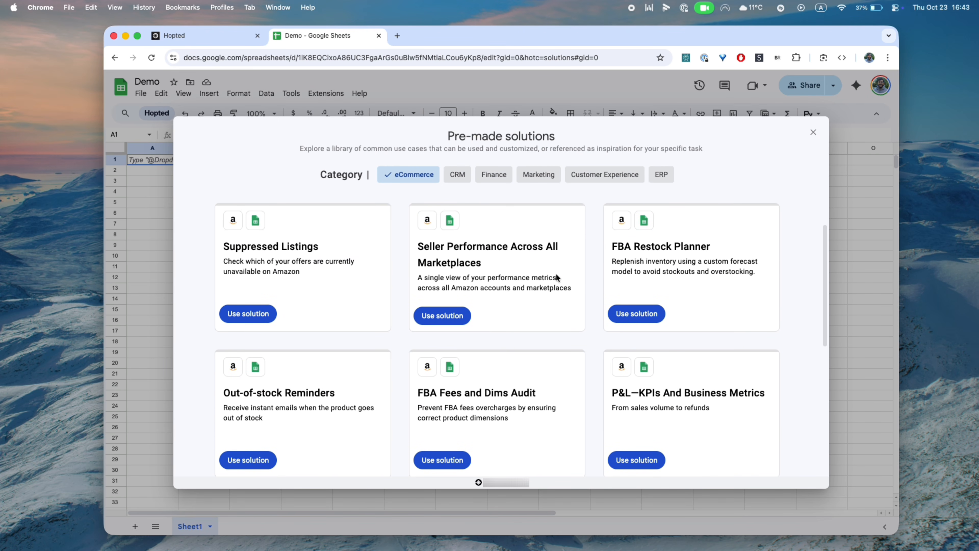
pyautogui.click(442, 317)
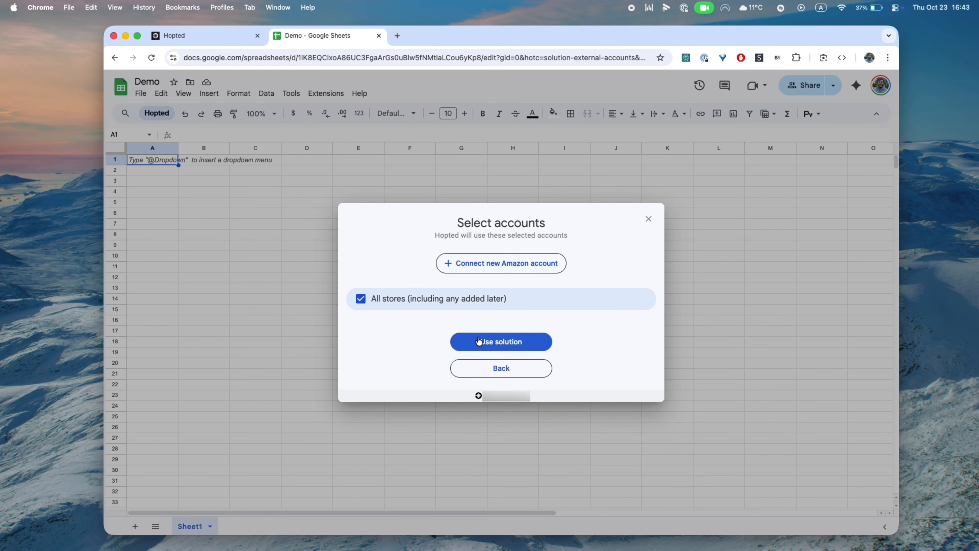
pyautogui.click(492, 346)
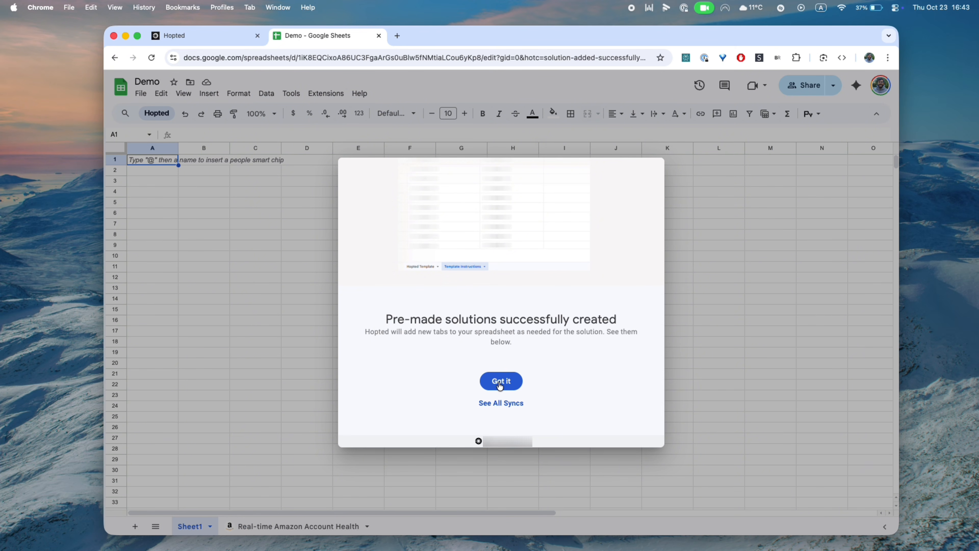
pyautogui.click(500, 381)
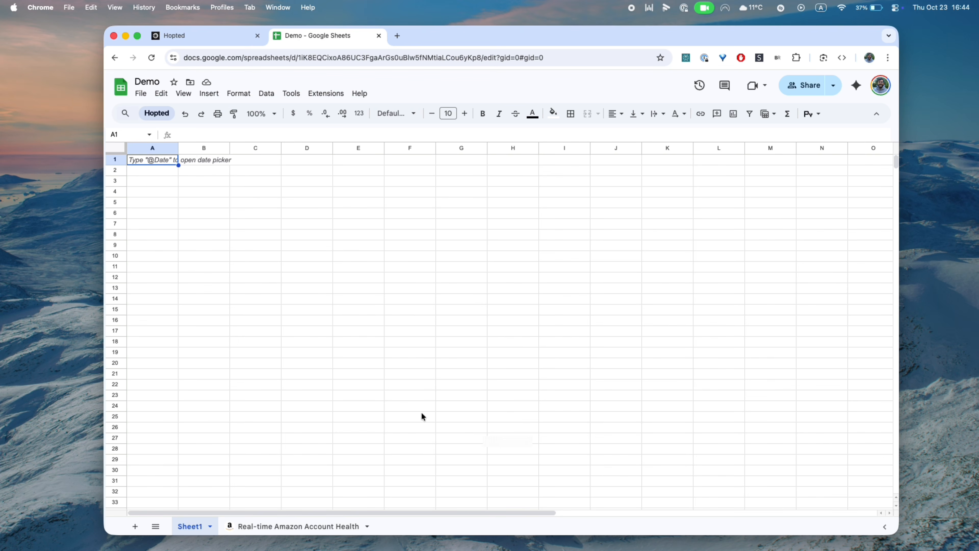
pyautogui.click(270, 524)
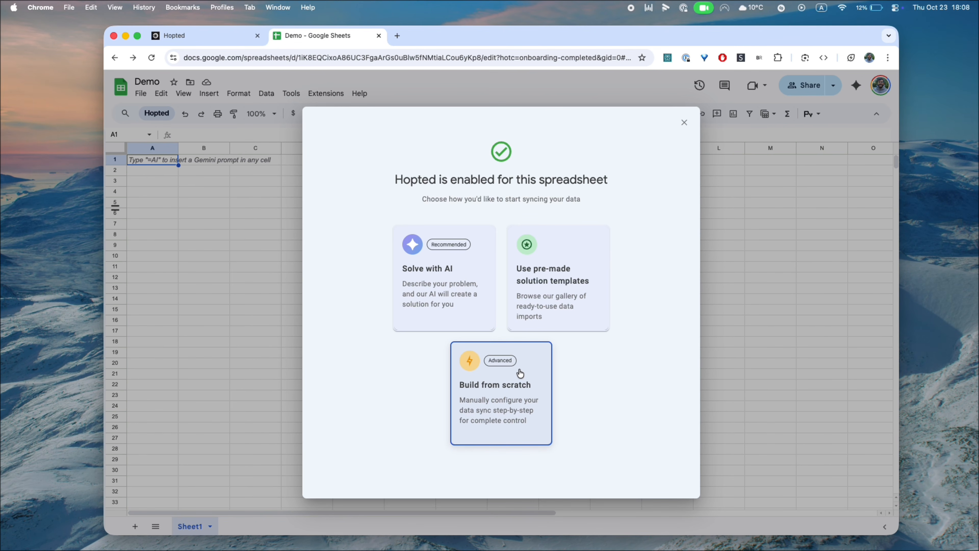
# Start a new live data sync from scratch with Amazon Seller Central, keeping all stores included
pyautogui.click(520, 373)
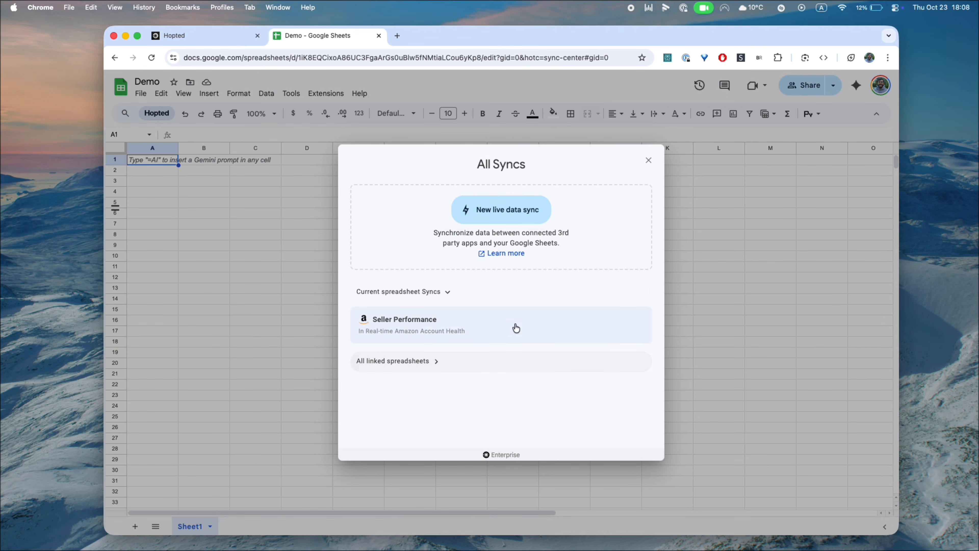
pyautogui.click(504, 220)
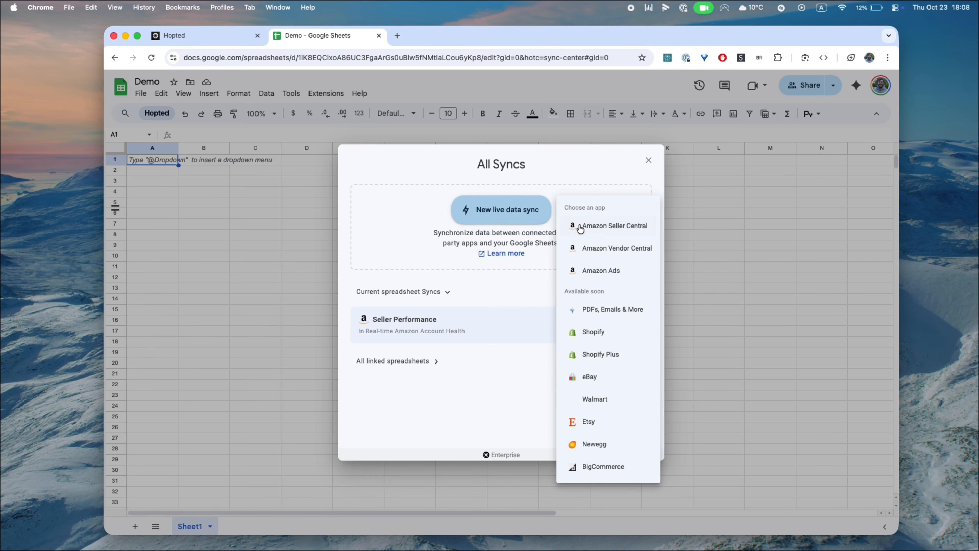
pyautogui.click(570, 226)
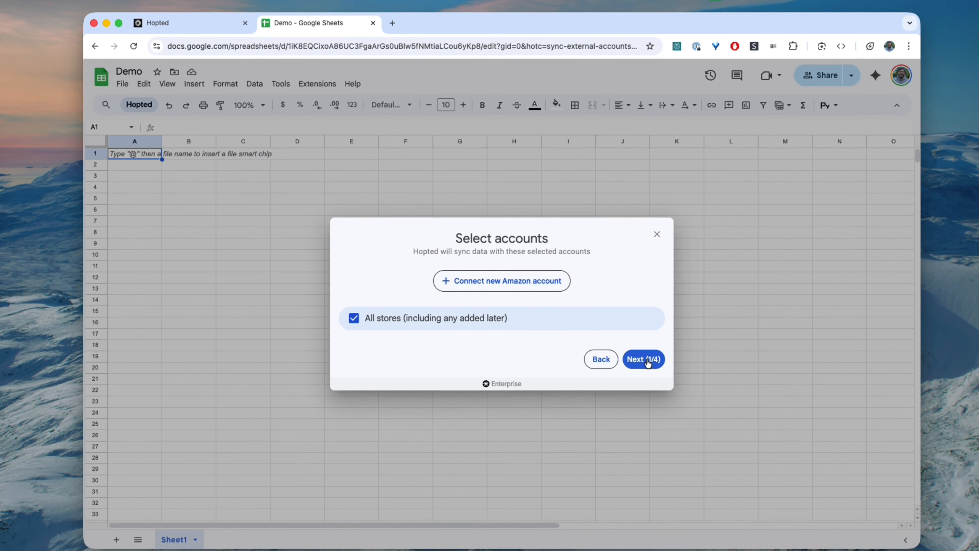
pyautogui.click(713, 400)
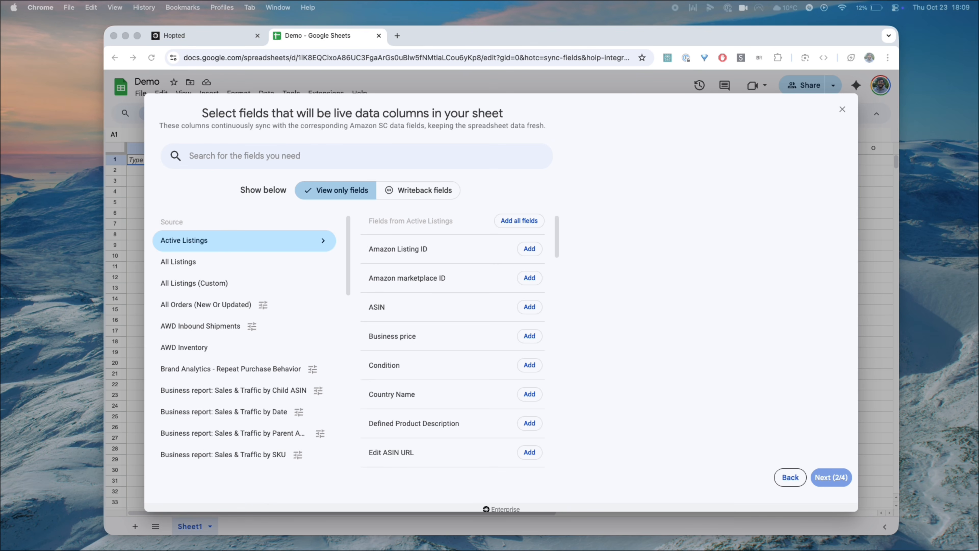
# Add ASIN and SKU from Active Listings as live columns
pyautogui.click(209, 234)
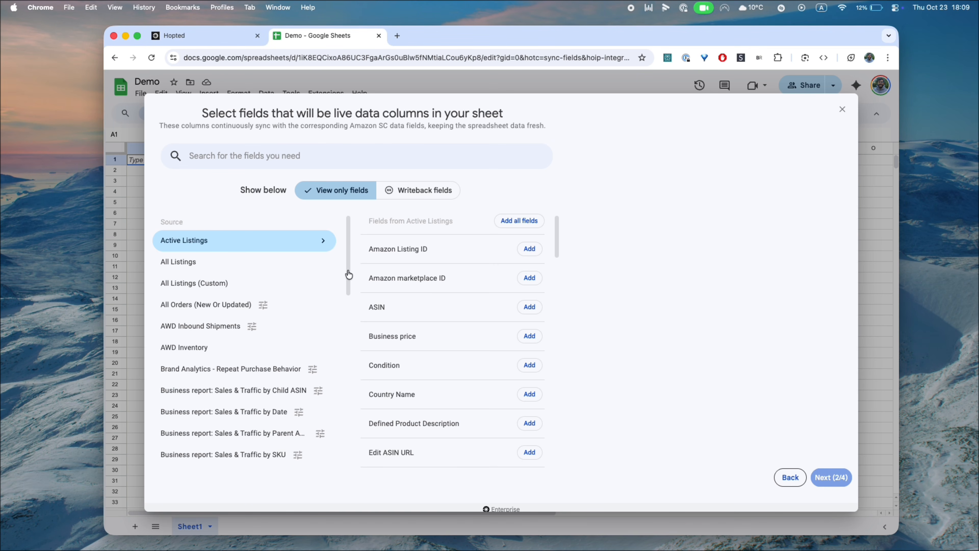
pyautogui.moveTo(462, 324)
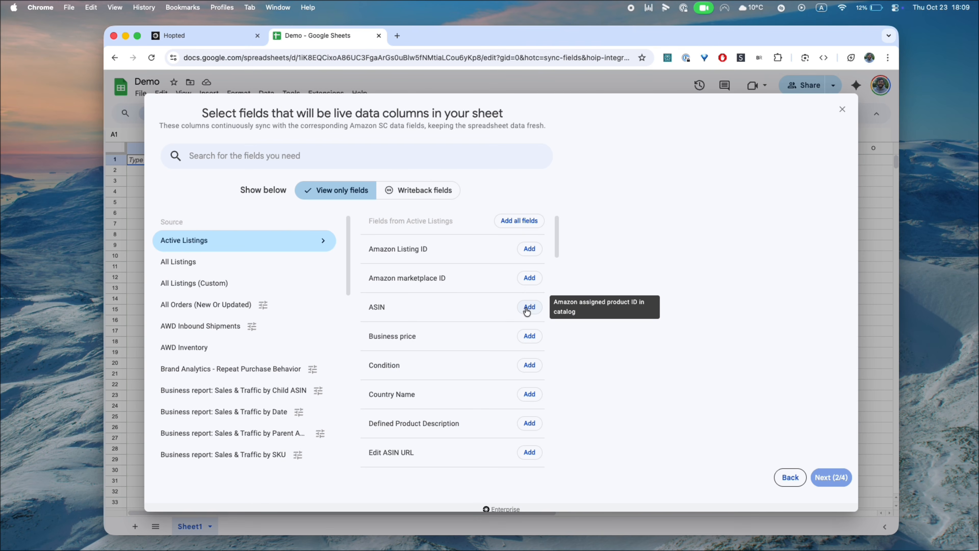
pyautogui.click(528, 308)
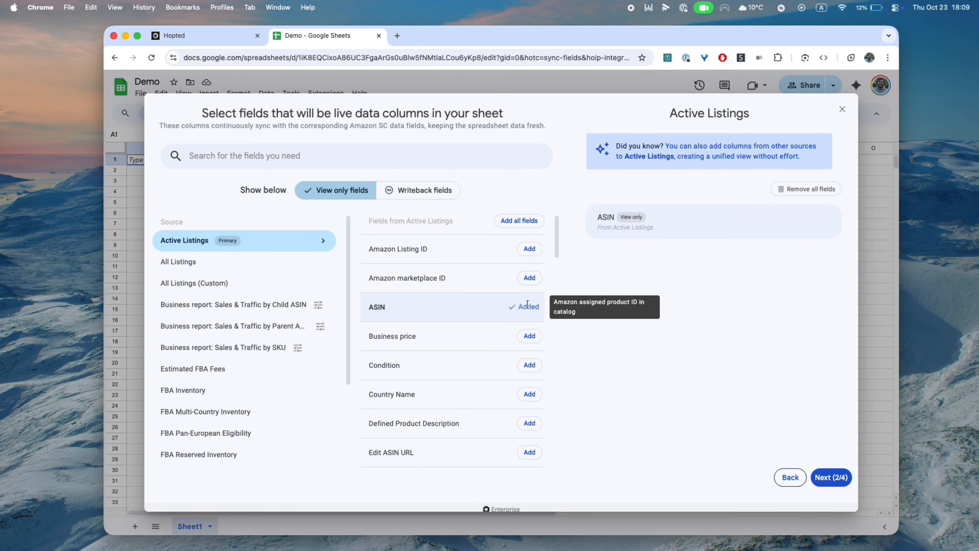
pyautogui.click(289, 152)
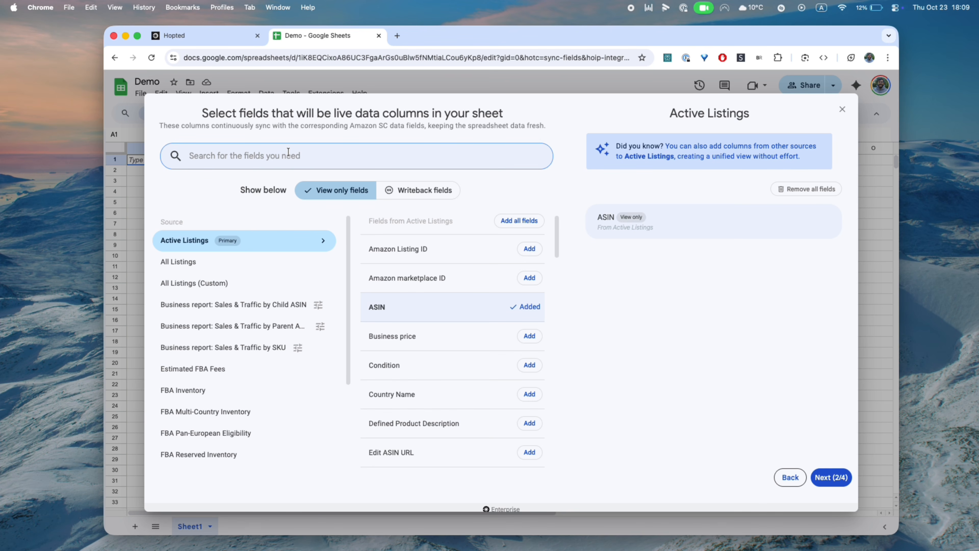
pyautogui.write('Sku')
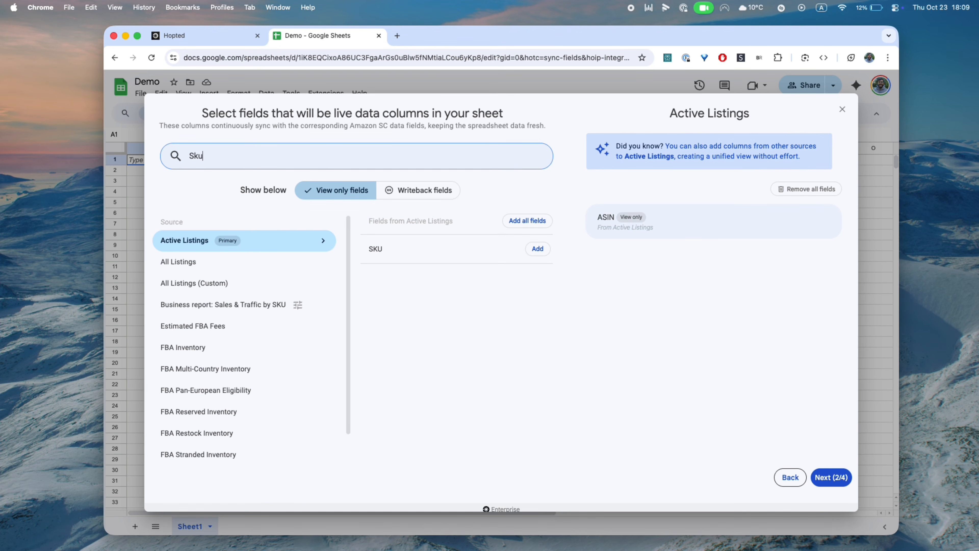
pyautogui.click(549, 251)
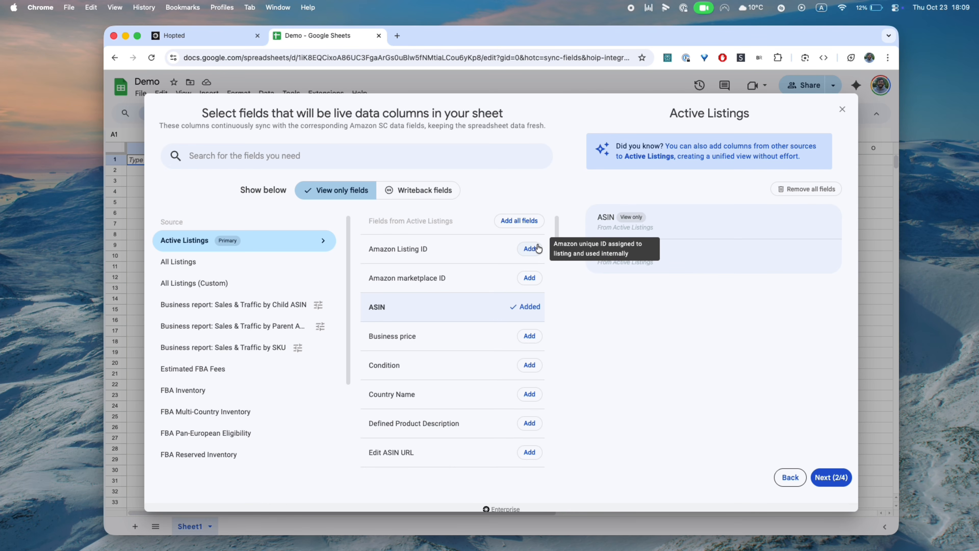
# Add Ordered Product Sales from the Sales & Traffic by SKU report over the last 30 days
pyautogui.click(278, 346)
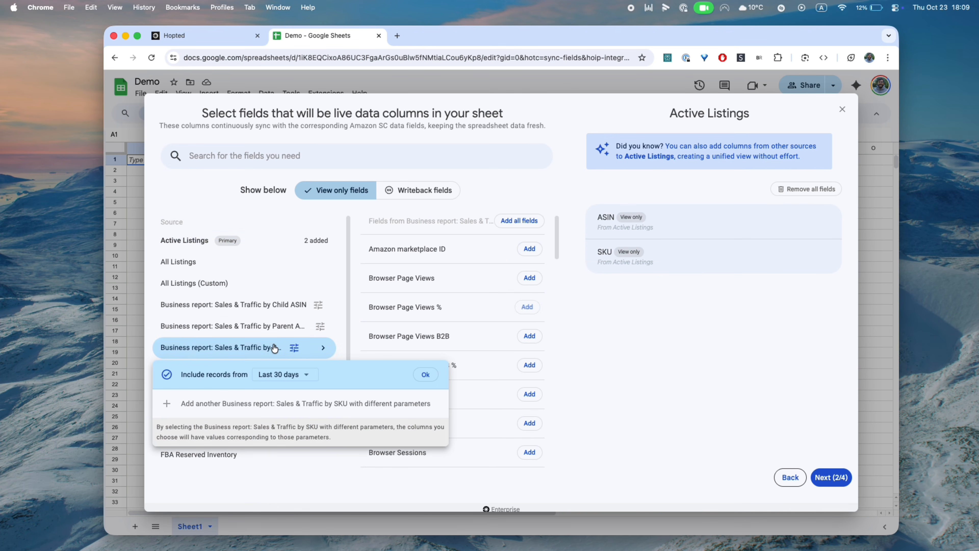
pyautogui.click(424, 373)
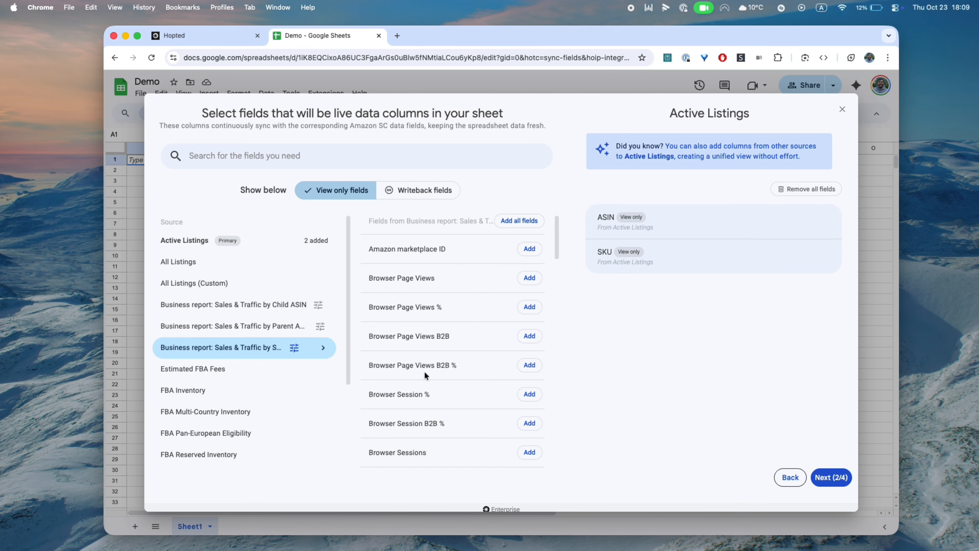
pyautogui.click(301, 157)
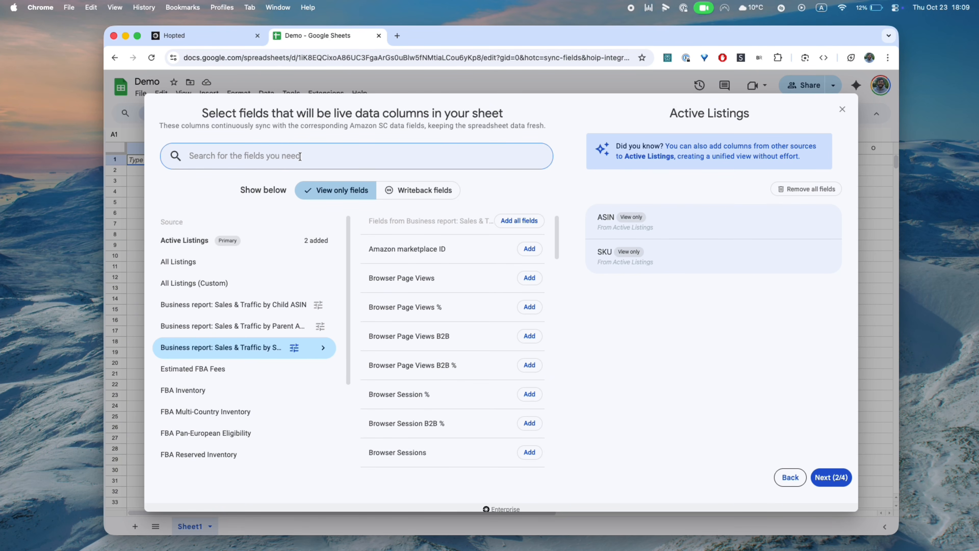
pyautogui.write('sale')
pyautogui.click(537, 249)
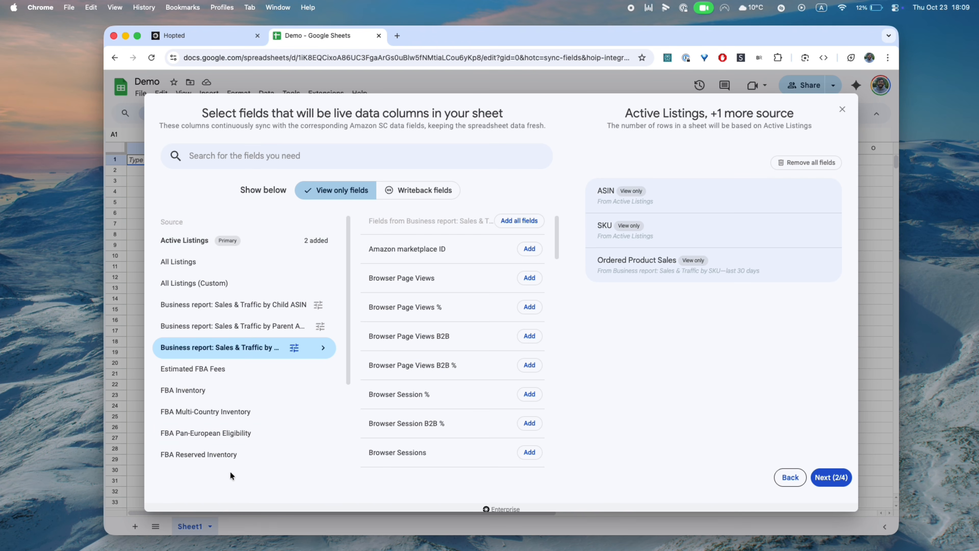
# Add Available inventory from FBA Restock Inventory as a live column
pyautogui.scroll(-3, 231, 473)
pyautogui.click(201, 357)
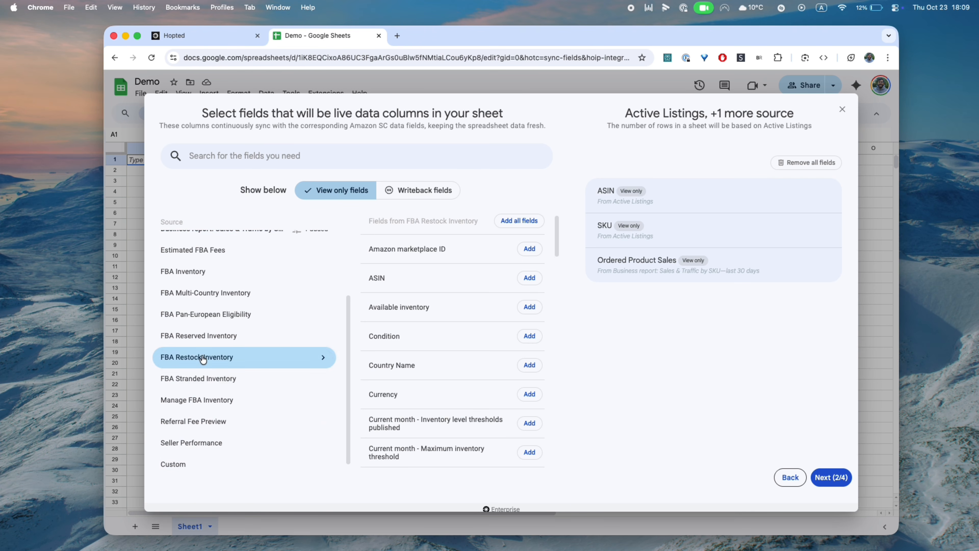
pyautogui.click(229, 155)
pyautogui.write('ava')
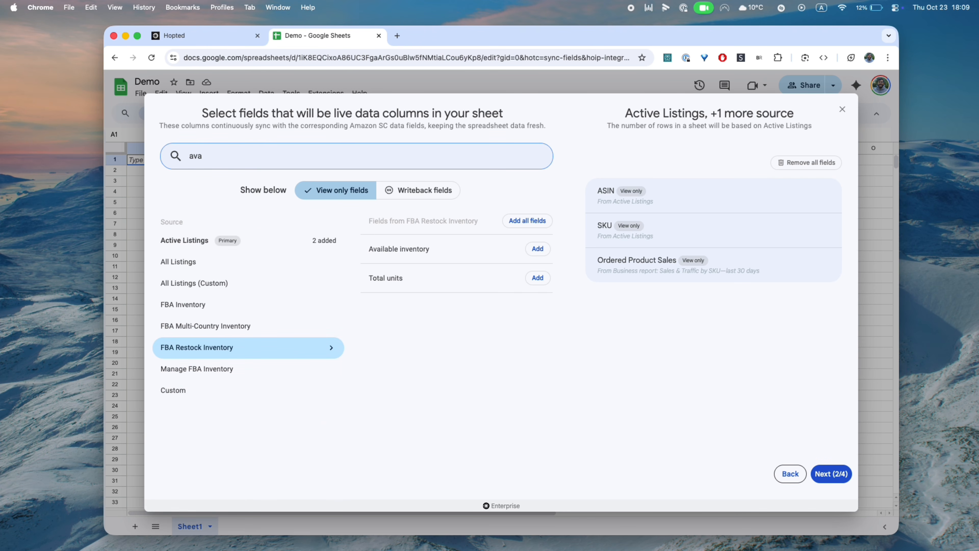
pyautogui.click(537, 249)
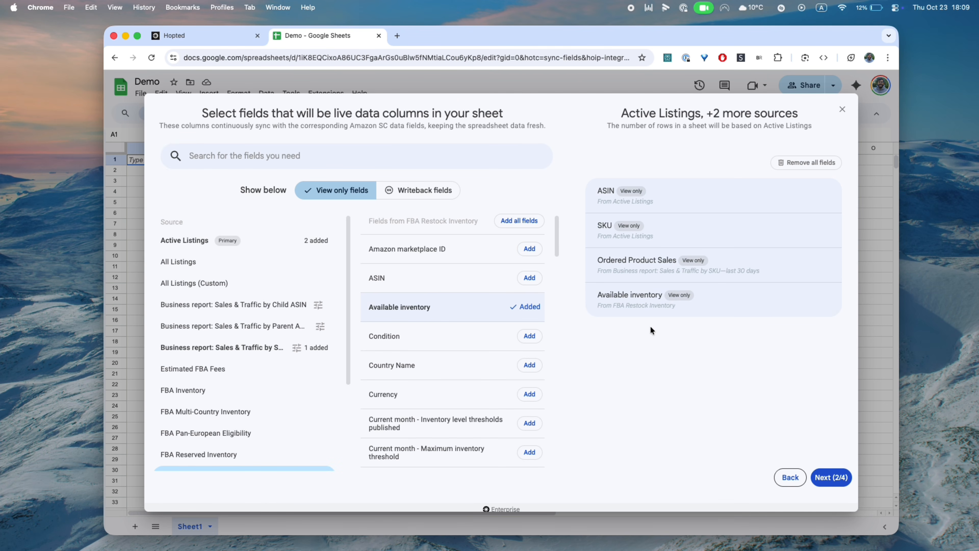
pyautogui.moveTo(618, 114); pyautogui.dragTo(799, 112)
pyautogui.click(799, 110)
# Skip the filters, set an hourly refresh, create the sync, and view the live data
pyautogui.click(823, 476)
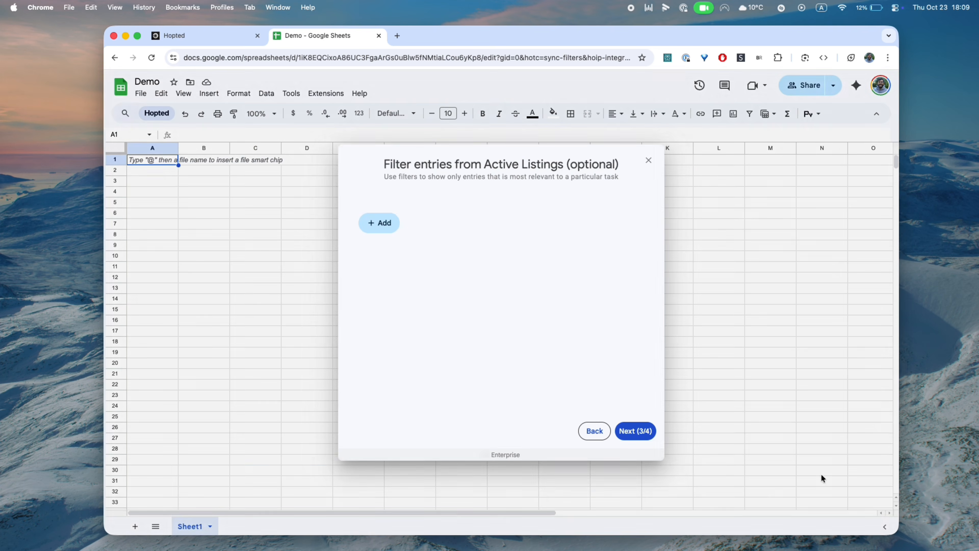
pyautogui.click(642, 432)
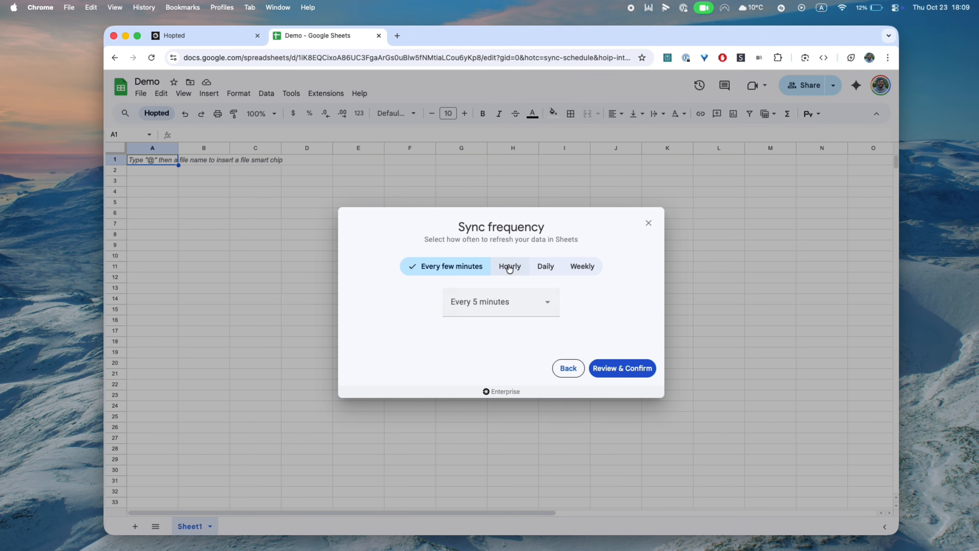
pyautogui.click(510, 268)
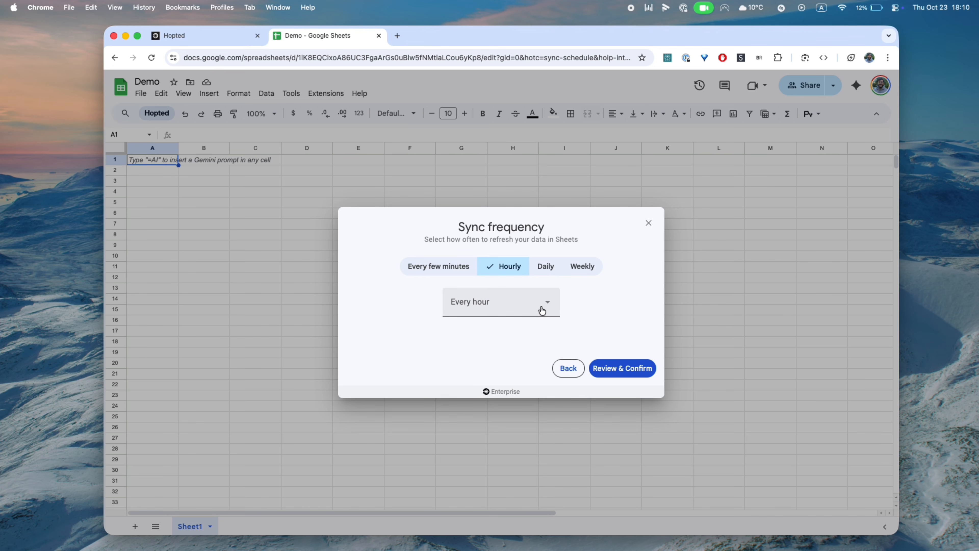
pyautogui.click(609, 371)
pyautogui.click(501, 431)
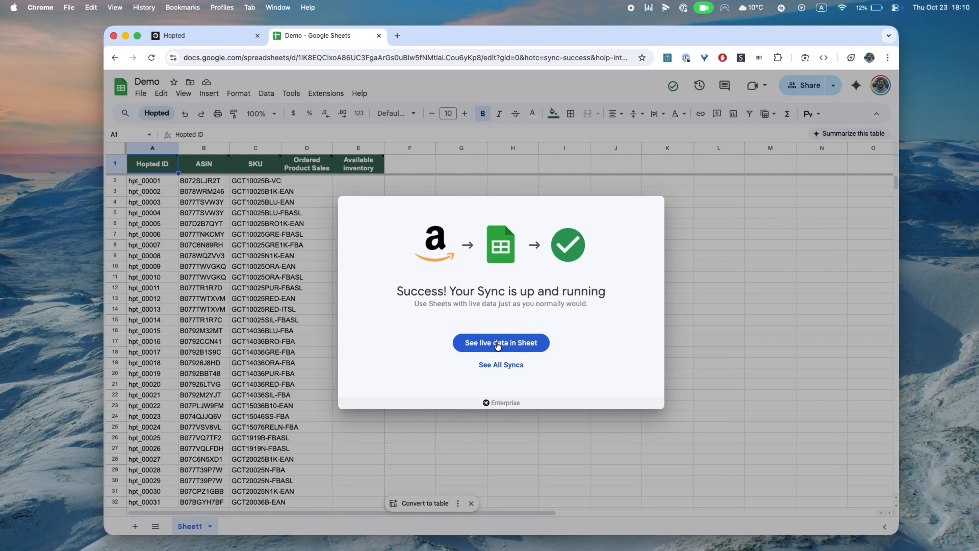
pyautogui.click(497, 343)
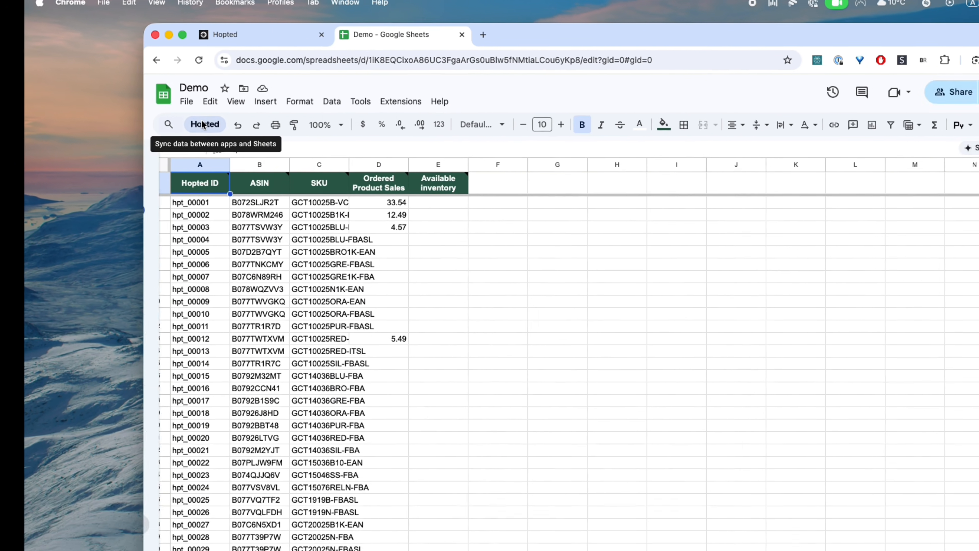
# Open the Hopted sidebar, then Settings from the Enterprise account menu at the bottom
pyautogui.click(155, 112)
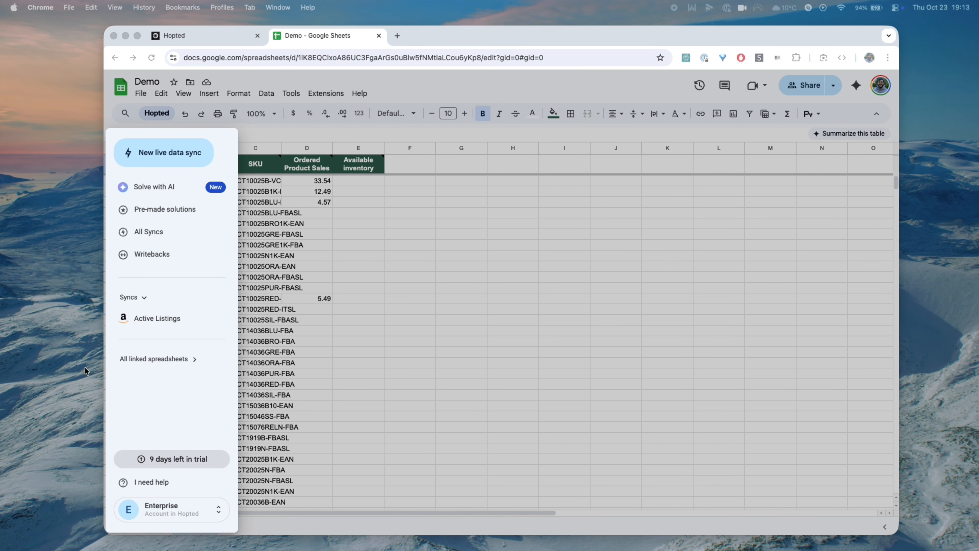
pyautogui.click(168, 191)
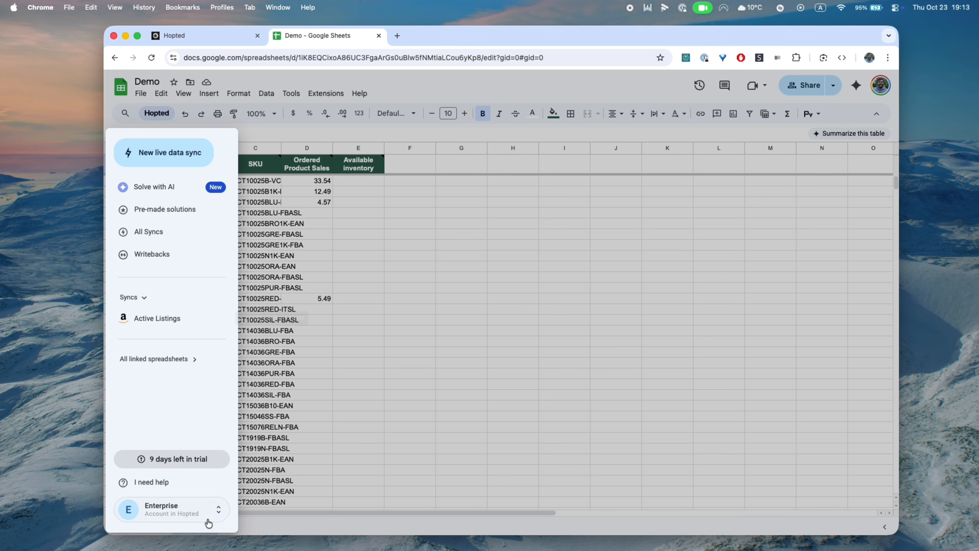
pyautogui.click(186, 513)
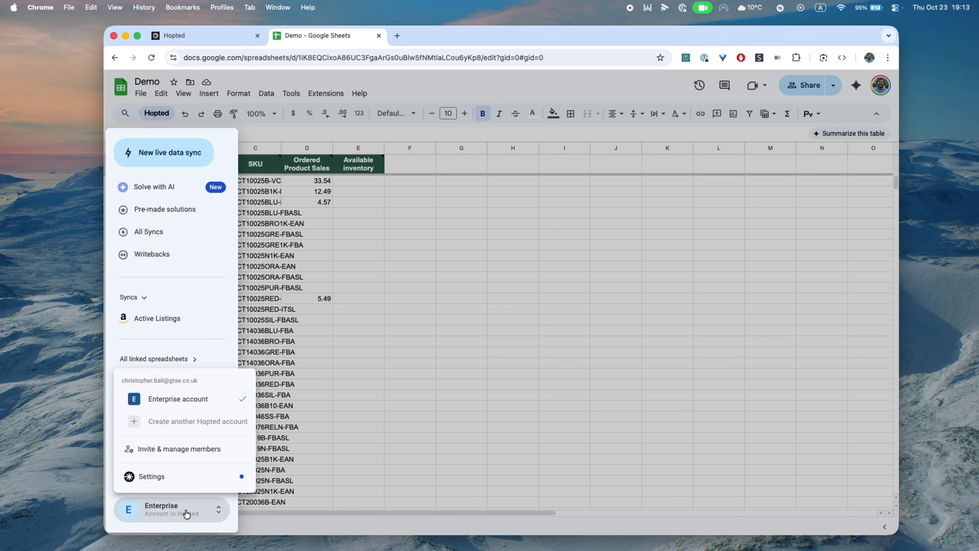
pyautogui.click(153, 476)
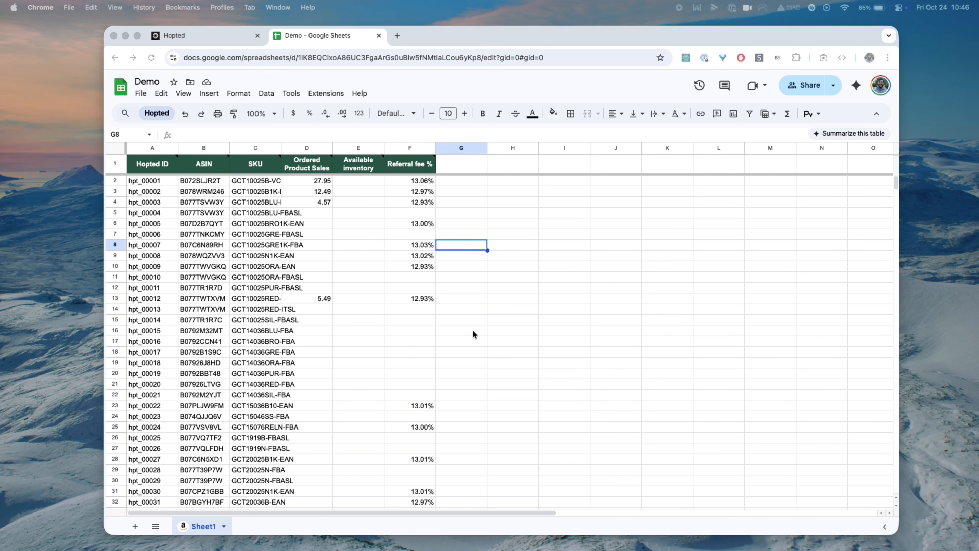
# Convert columns A through F into a table
pyautogui.moveTo(150, 148); pyautogui.dragTo(400, 149)
pyautogui.click(238, 93)
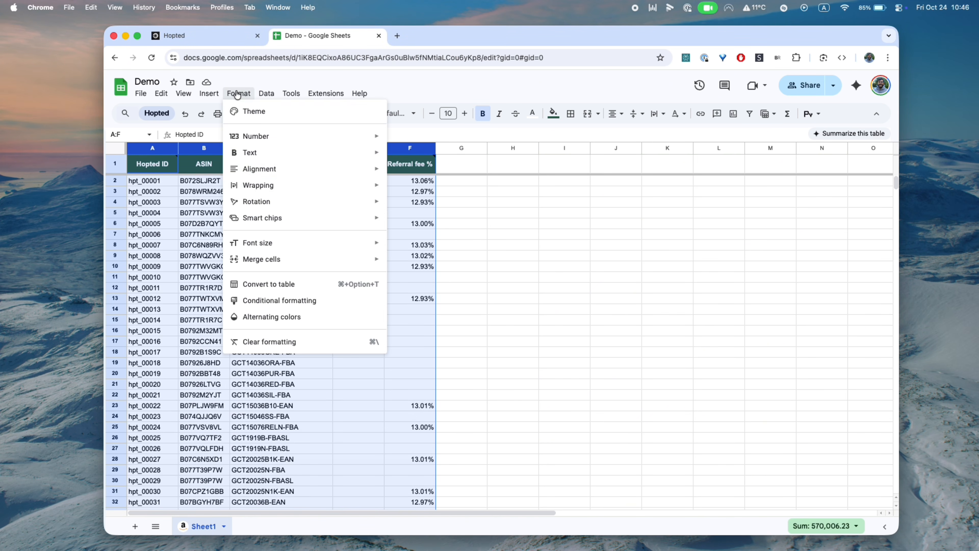
pyautogui.click(265, 285)
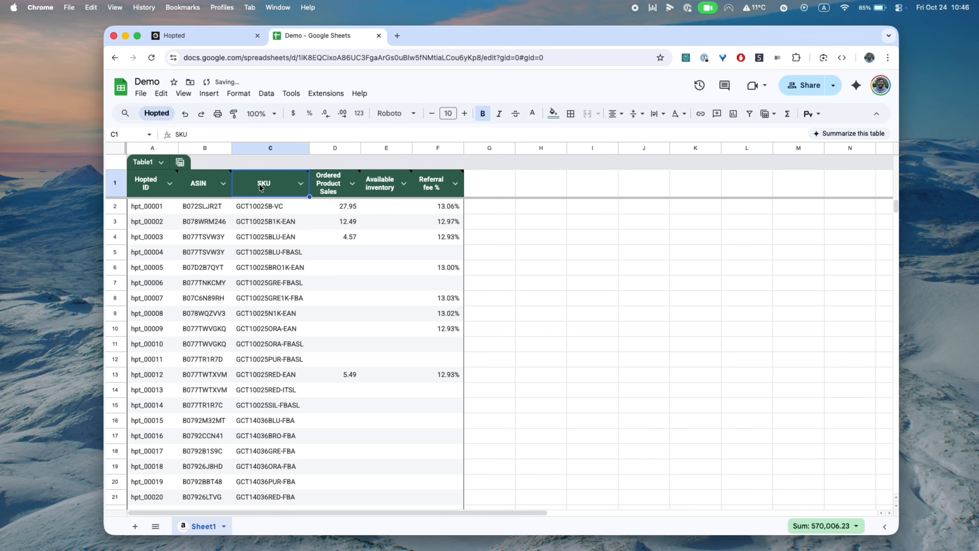
# Shift columns C–F right and add a 'Notes' column header in C1
pyautogui.keyDown('shift'); pyautogui.click(437, 148); pyautogui.keyUp('shift')
pyautogui.moveTo(437, 147); pyautogui.dragTo(564, 148)
pyautogui.click(261, 187)
pyautogui.write('Notes')
pyautogui.press('Return')
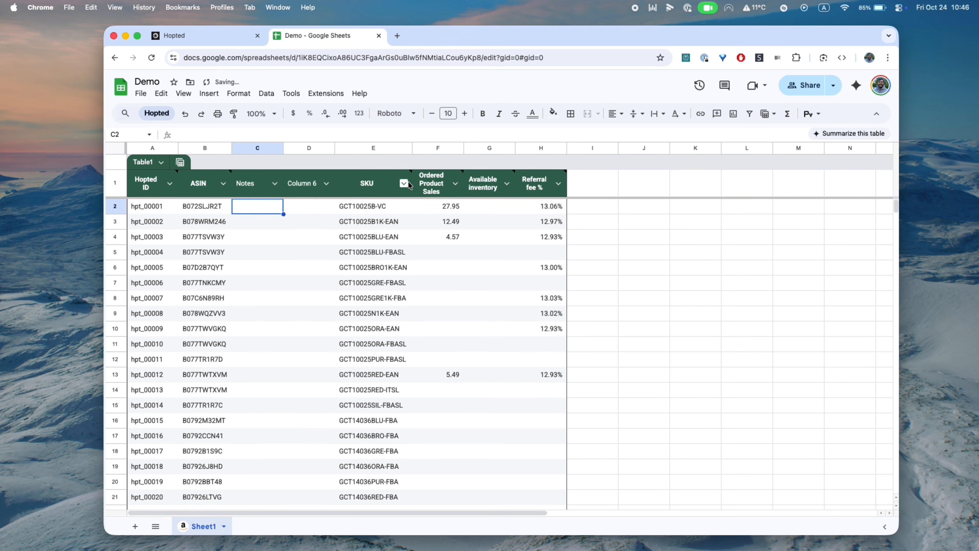
# Sort the table ascending (A to Z) by Ordered Product Sales
pyautogui.click(455, 183)
pyautogui.moveTo(545, 225)
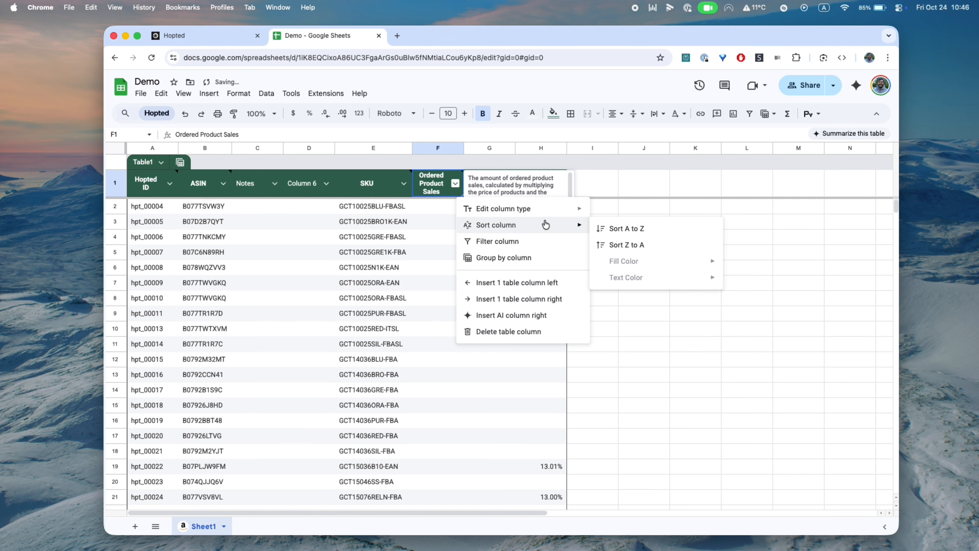
pyautogui.click(636, 228)
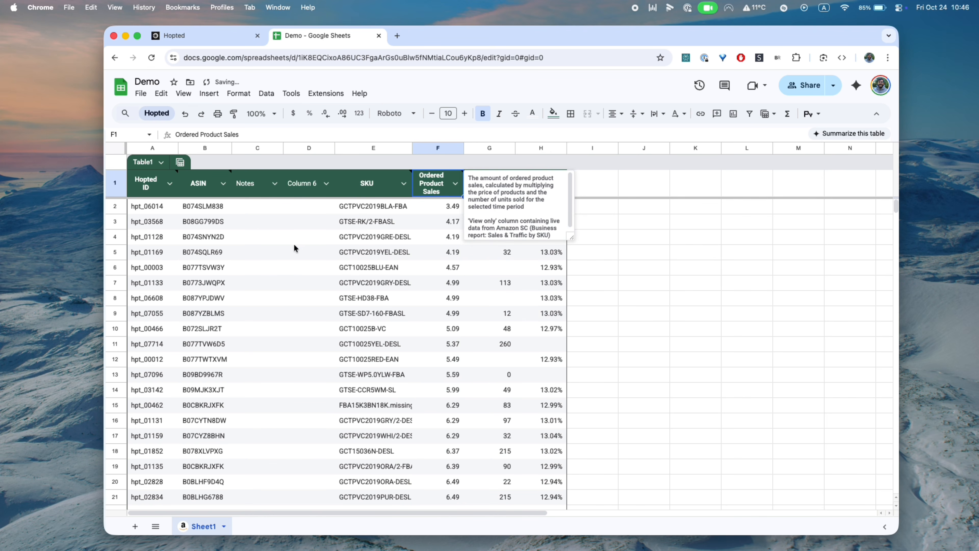
# Enter 'Needs attention' in C3 and auto-fit column C
pyautogui.click(260, 227)
pyautogui.write('Needs ')
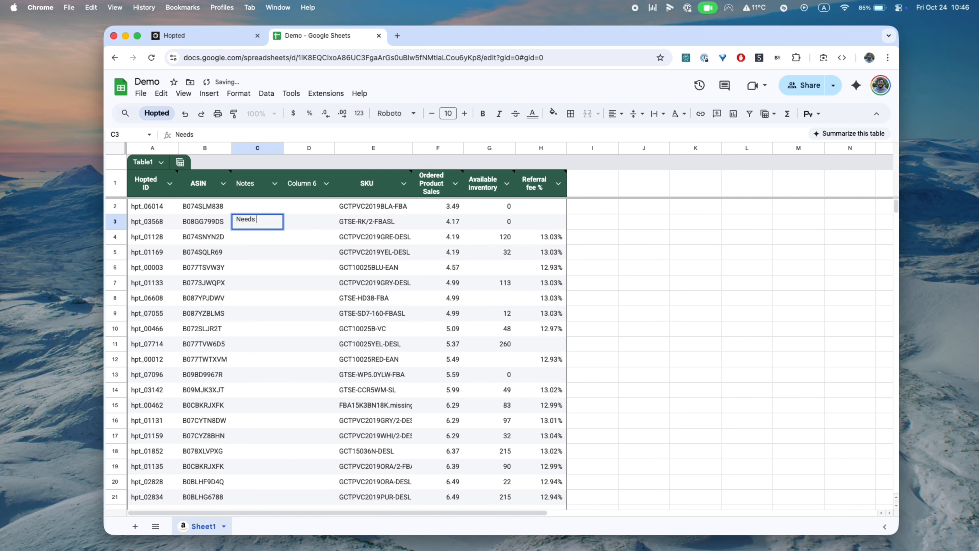
pyautogui.write('attention')
pyautogui.press('Return')
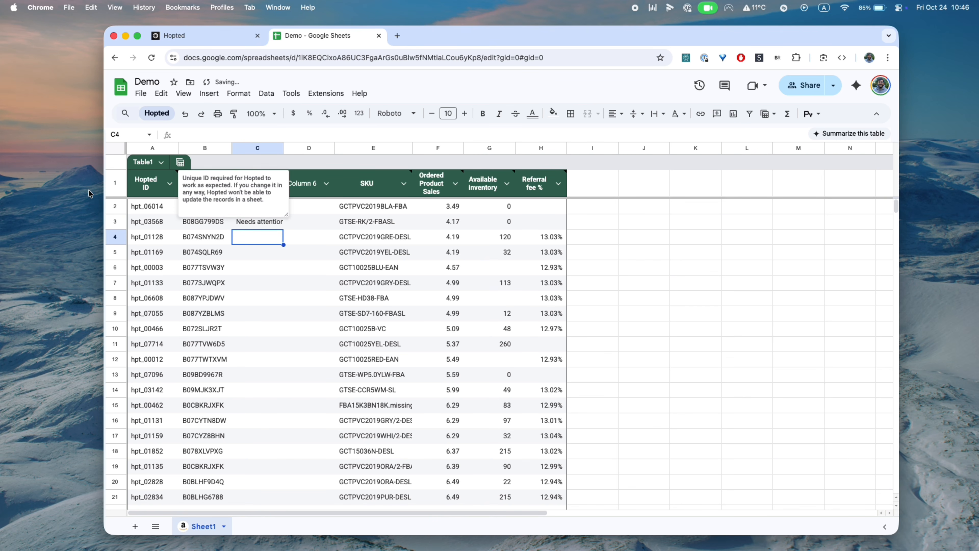
pyautogui.doubleClick(283, 148)
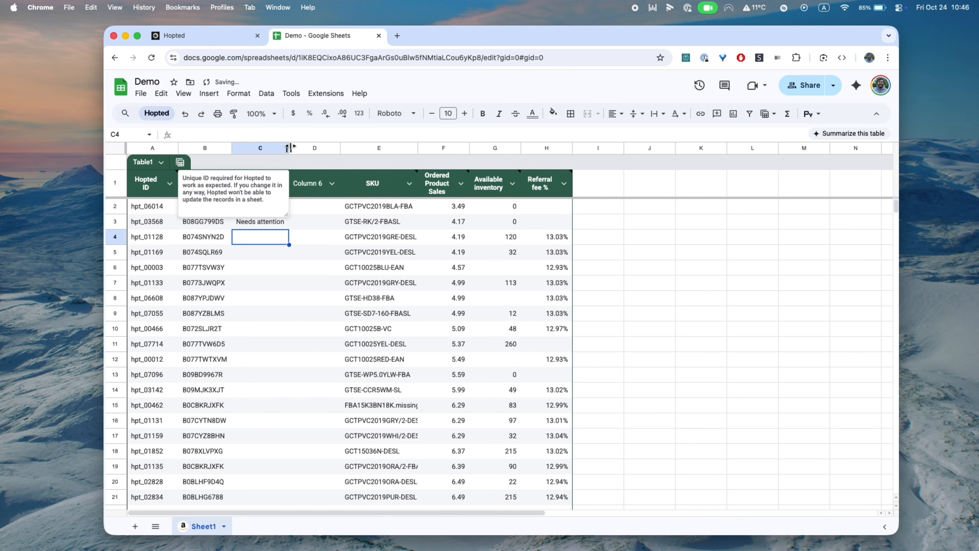
# Hide the Hopted ID column A and fill cell C3 light red
pyautogui.rightClick(153, 151)
pyautogui.click(202, 299)
pyautogui.click(208, 221)
pyautogui.click(552, 113)
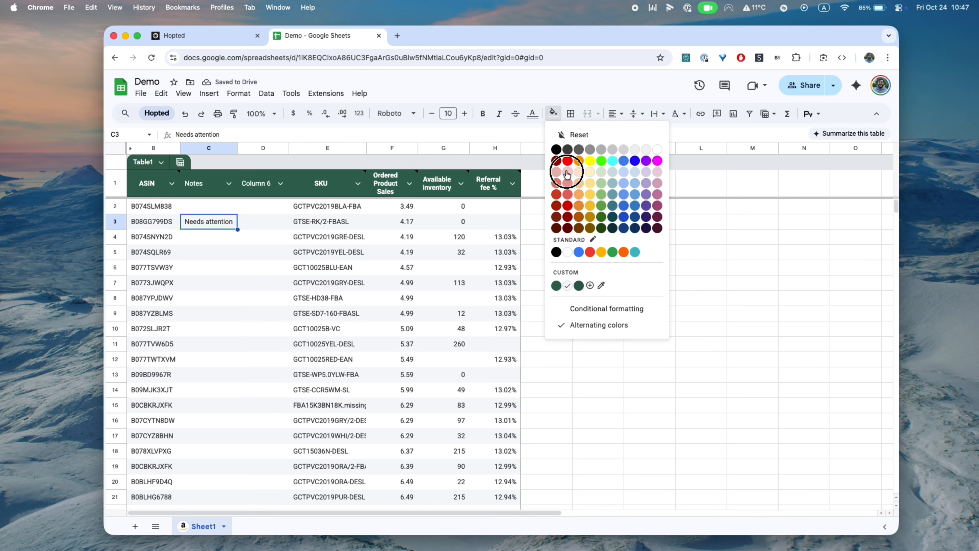
pyautogui.click(570, 165)
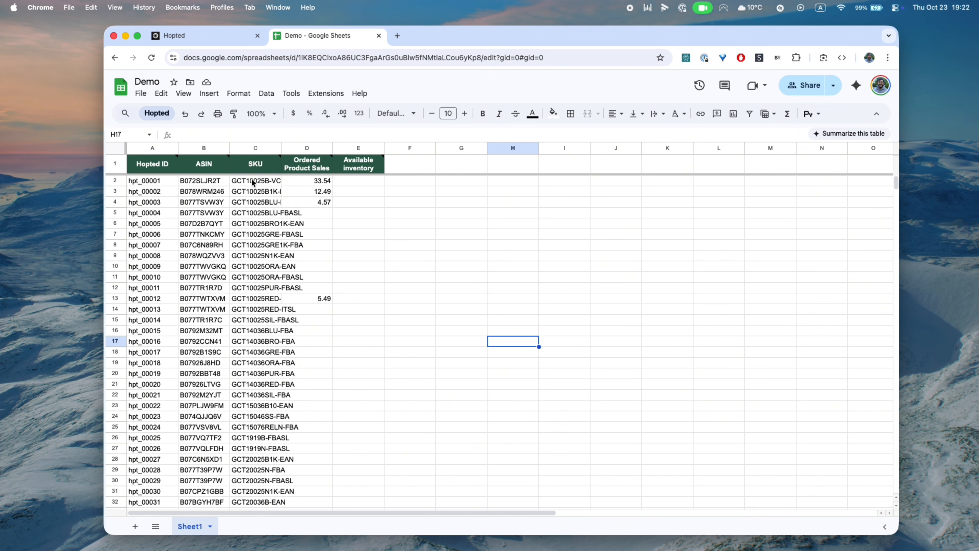
# Edit the Active Listings sync schedule to Hourly, Every 2 hours, and review the change
pyautogui.click(154, 113)
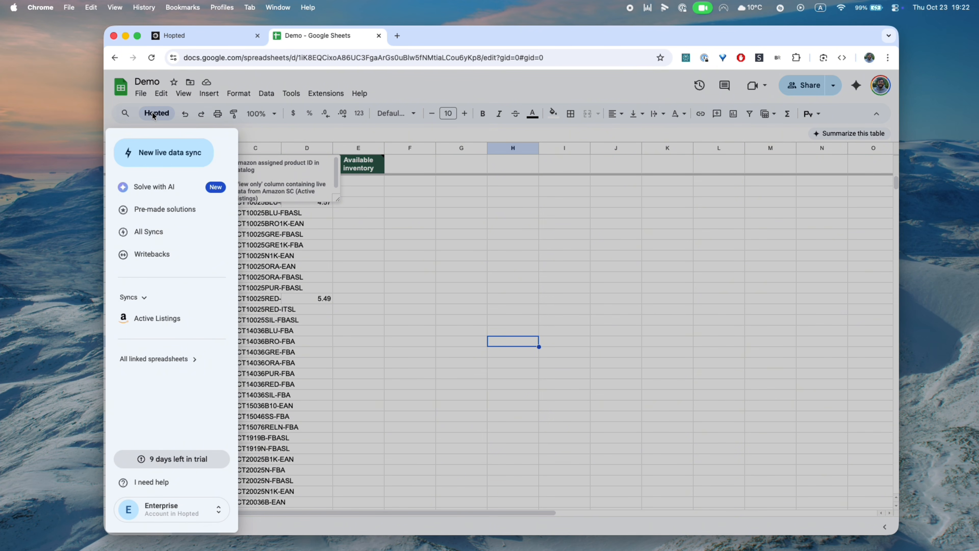
pyautogui.click(167, 319)
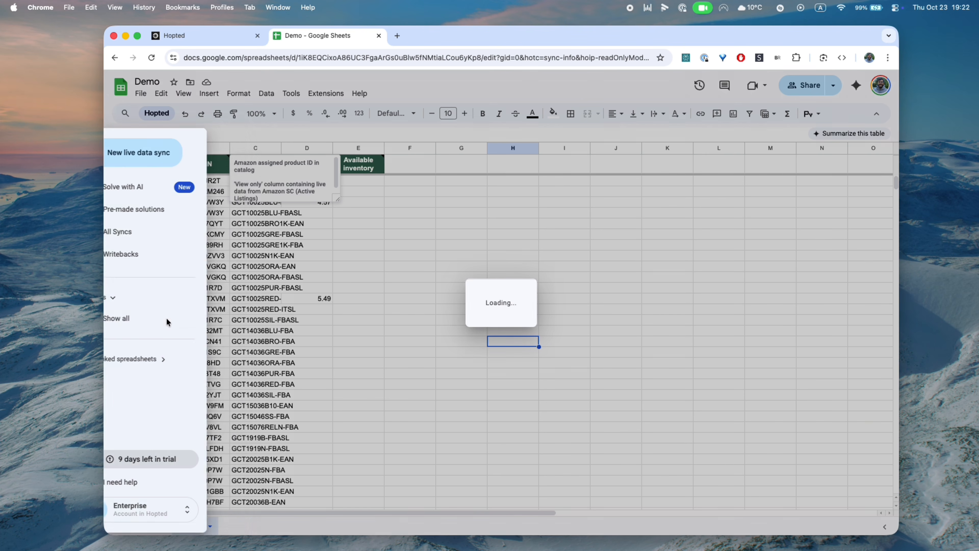
pyautogui.click(631, 372)
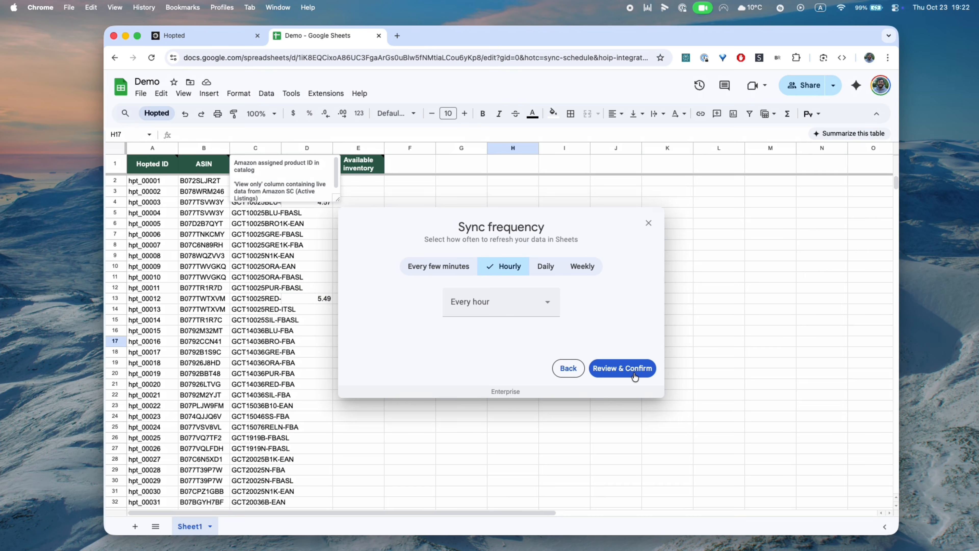
pyautogui.click(452, 271)
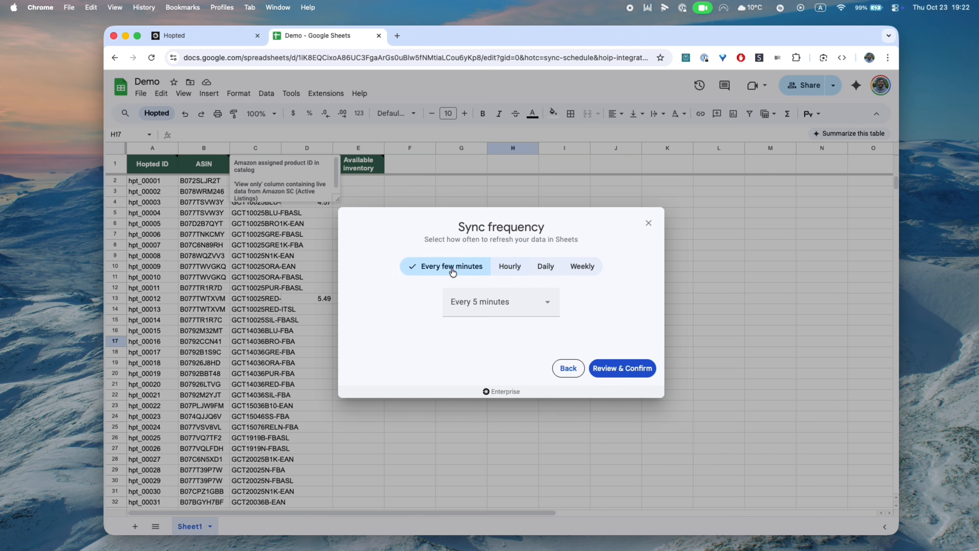
pyautogui.click(491, 301)
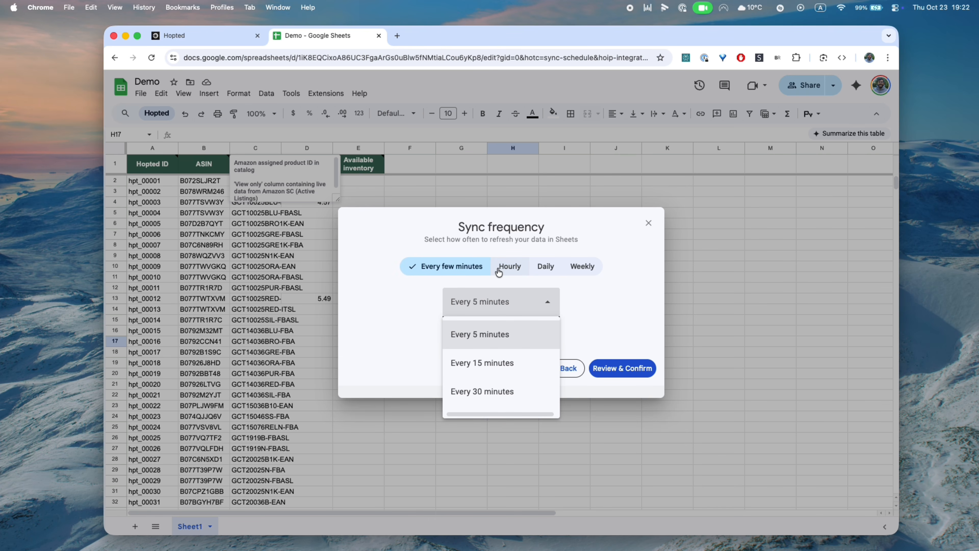
pyautogui.click(497, 272)
pyautogui.click(490, 300)
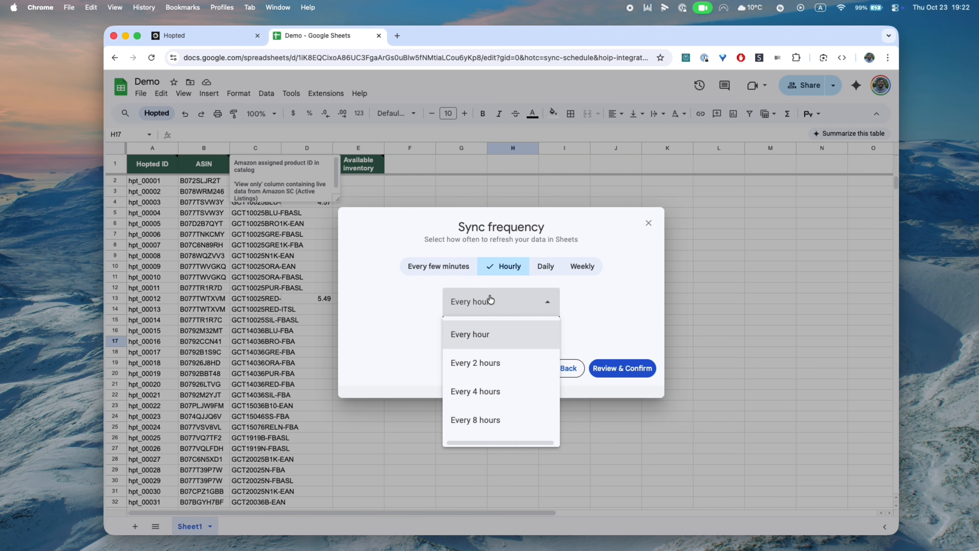
pyautogui.click(546, 269)
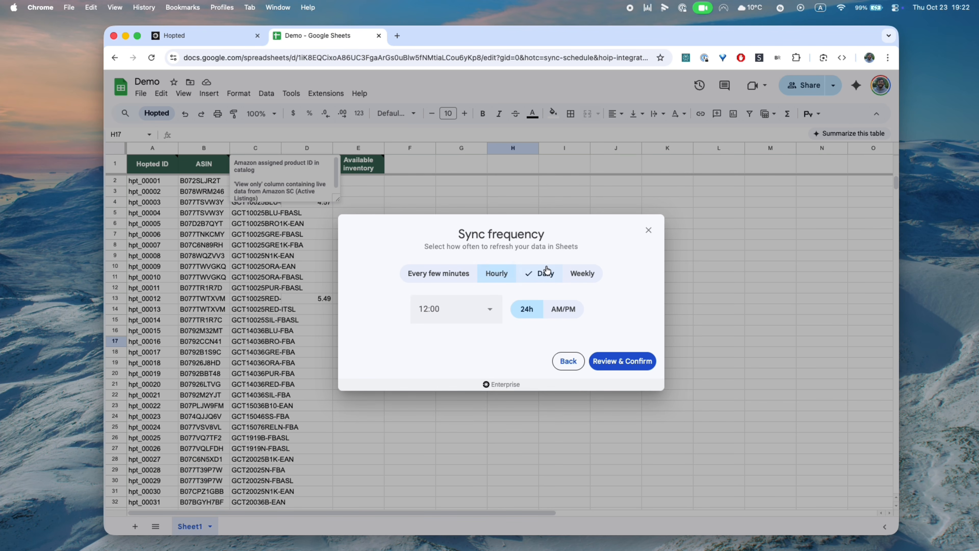
pyautogui.click(495, 274)
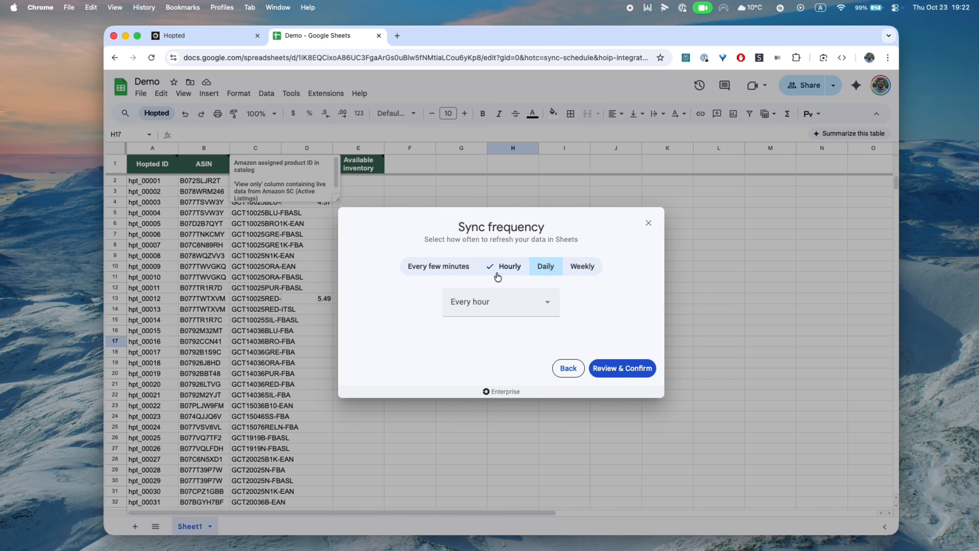
pyautogui.click(493, 304)
pyautogui.click(486, 360)
pyautogui.click(622, 368)
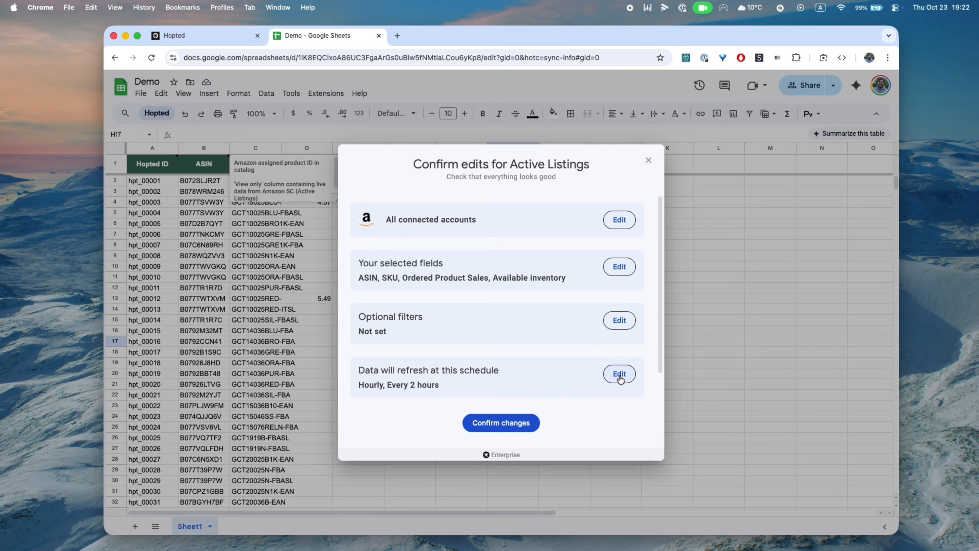
# Confirm the every-2-hours refresh schedule for the Active Listings sync
pyautogui.click(511, 421)
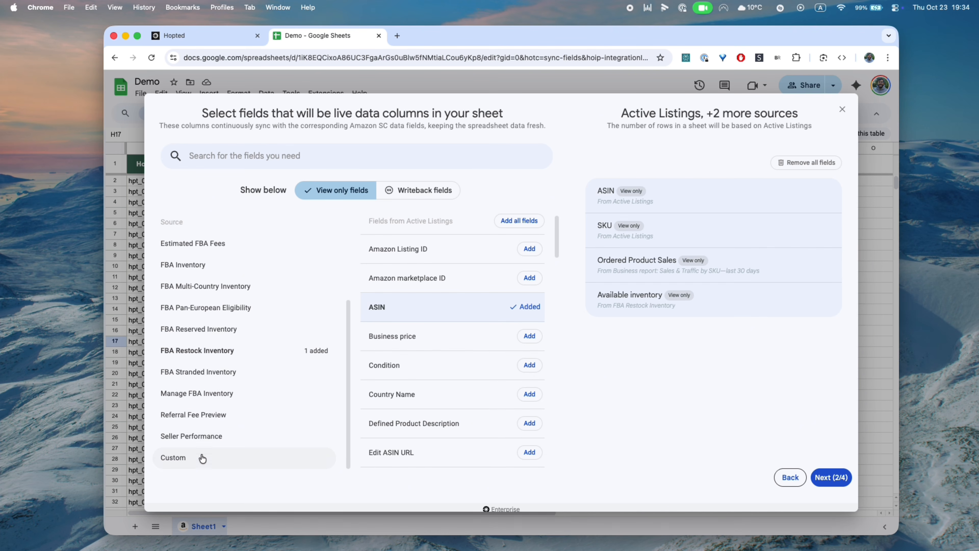
# Add a custom Formula field named 'Referral fee %' and bring up its variable list
pyautogui.click(185, 462)
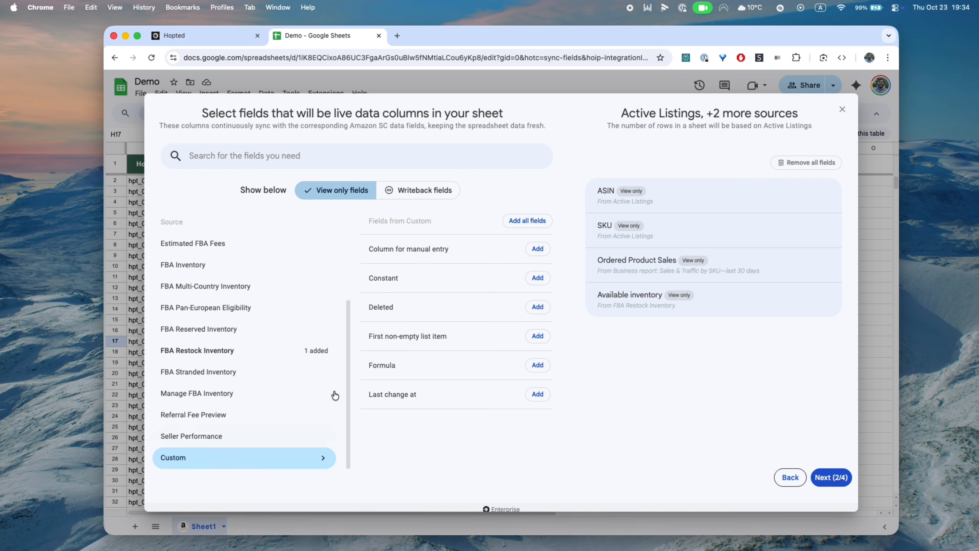
pyautogui.click(540, 366)
pyautogui.click(686, 340)
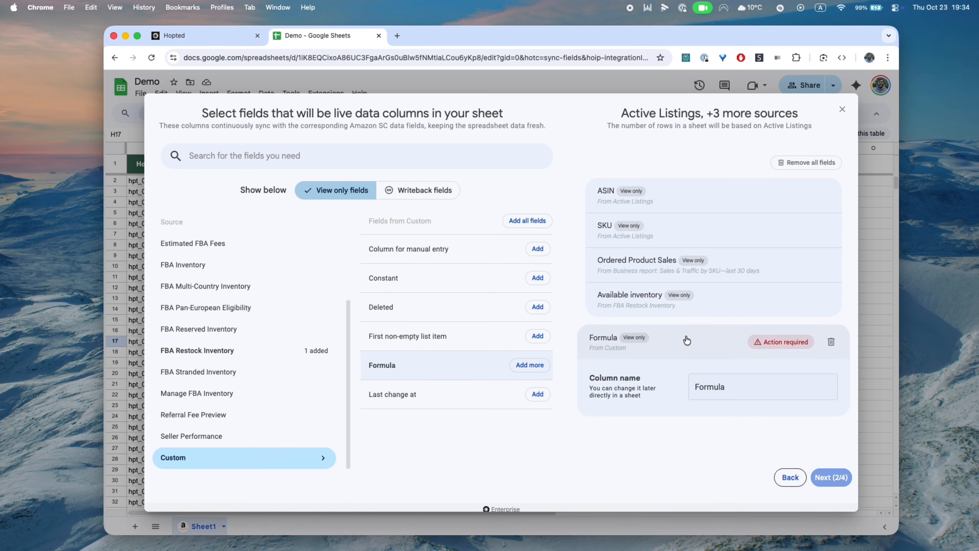
pyautogui.click(712, 384)
pyautogui.doubleClick(715, 383)
pyautogui.write('Referral fee %')
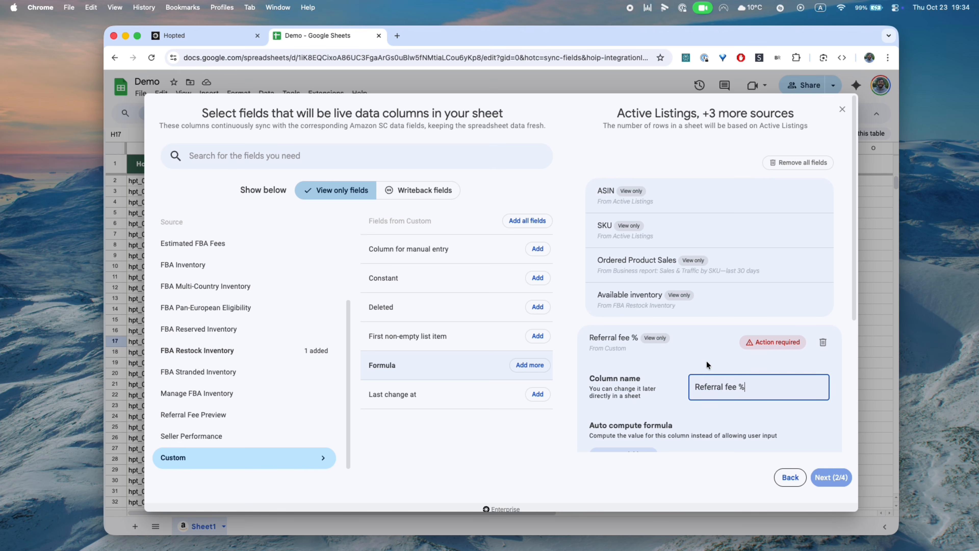
pyautogui.click(694, 347)
pyautogui.click(694, 347)
pyautogui.scroll(-5, 694, 347)
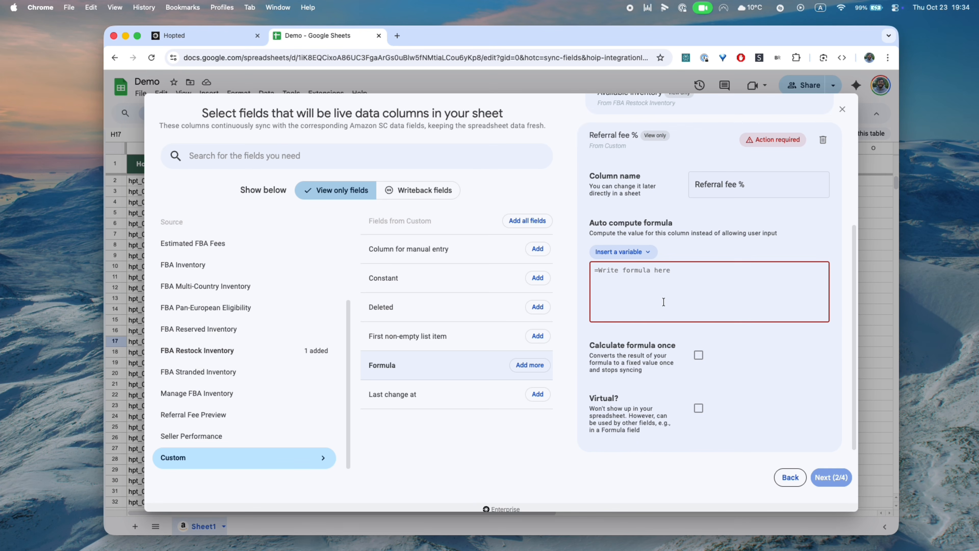
pyautogui.click(624, 255)
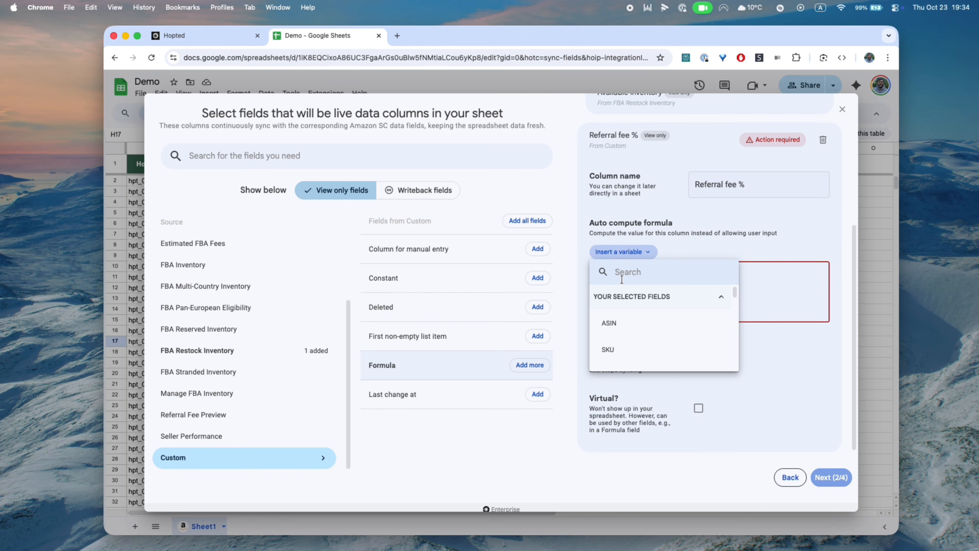
# Set the Referral fee % formula to =Referral Fee / Price
pyautogui.click(624, 273)
pyautogui.click(762, 275)
pyautogui.scroll(3, 695, 254)
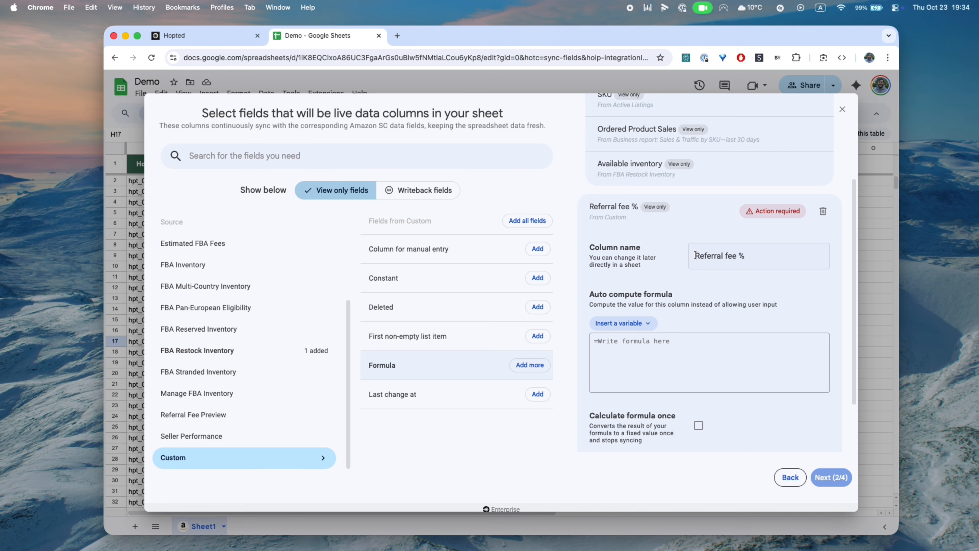
pyautogui.write('=')
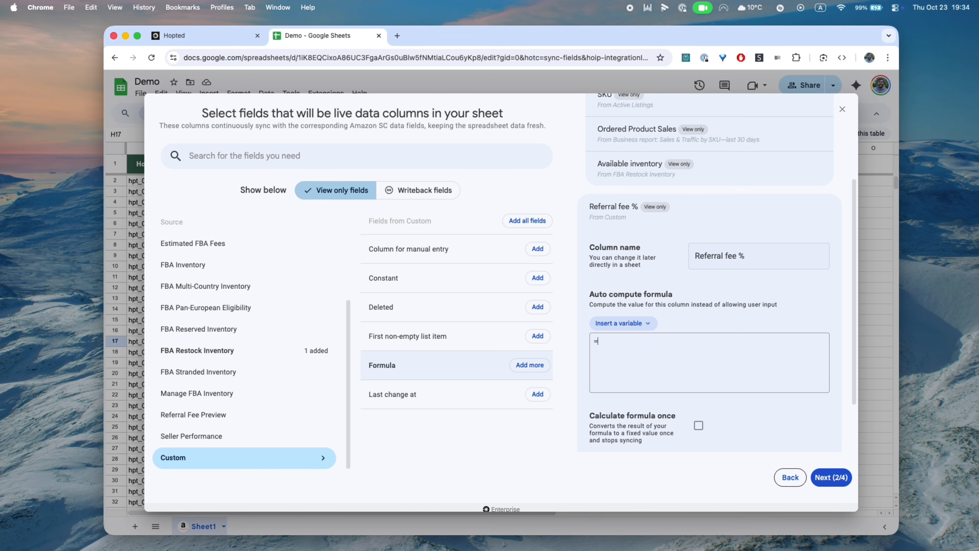
pyautogui.click(606, 327)
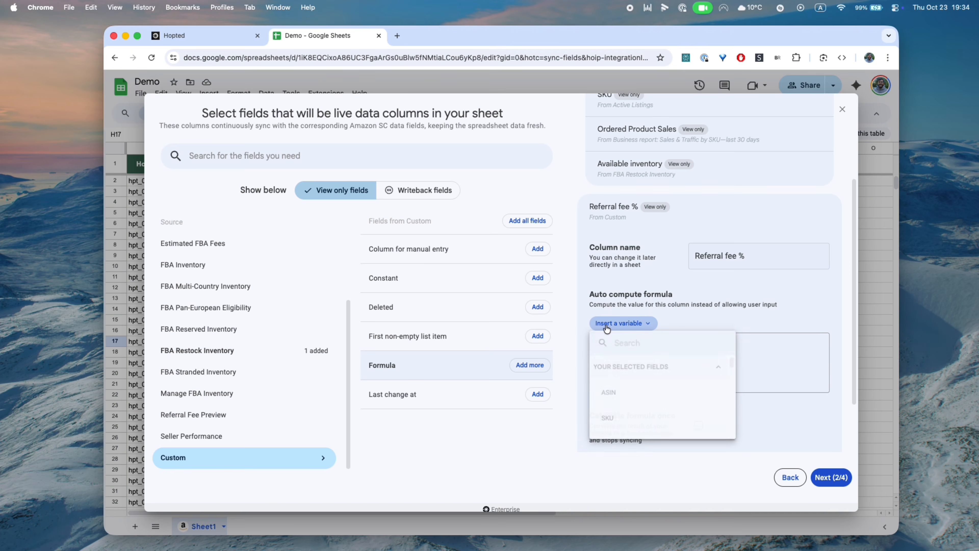
pyautogui.write('ref')
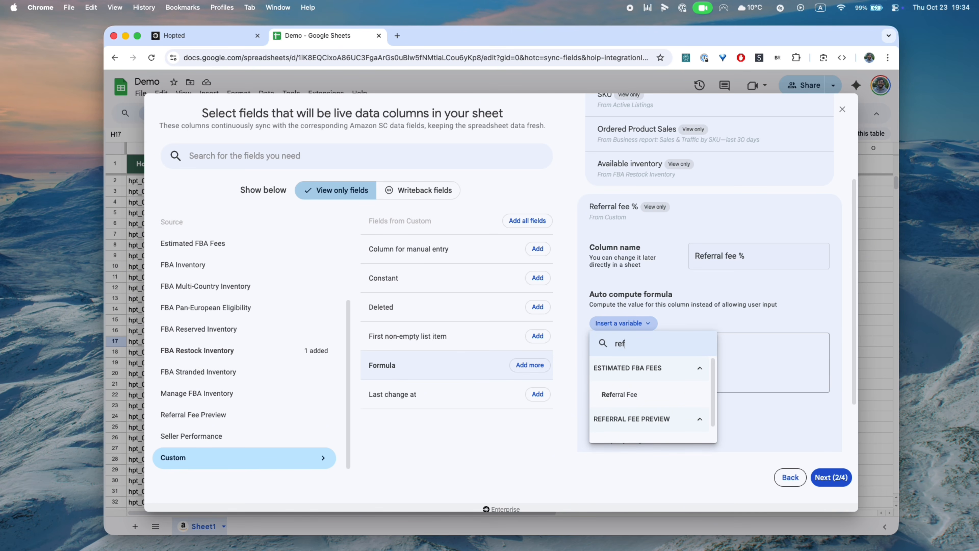
pyautogui.click(620, 392)
pyautogui.write('/')
pyautogui.click(617, 324)
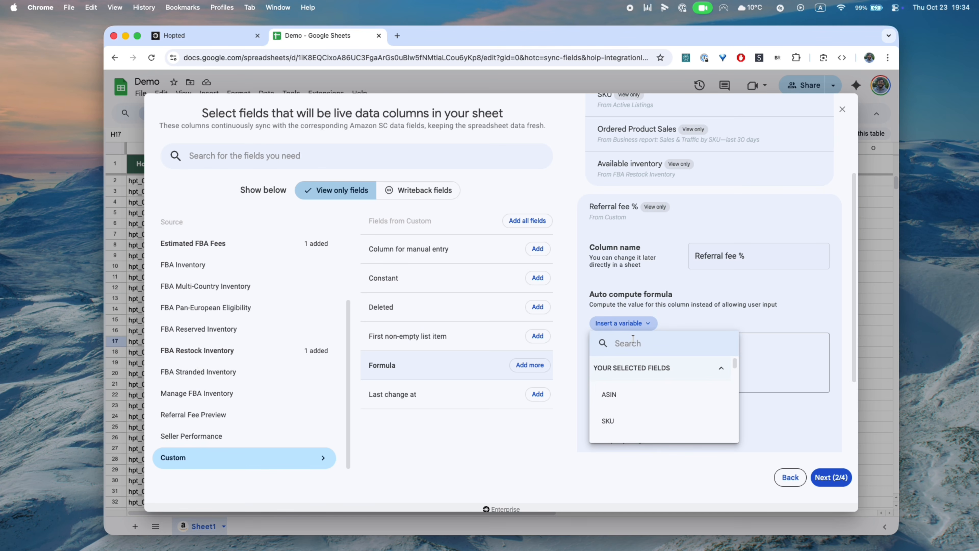
pyautogui.write('pric')
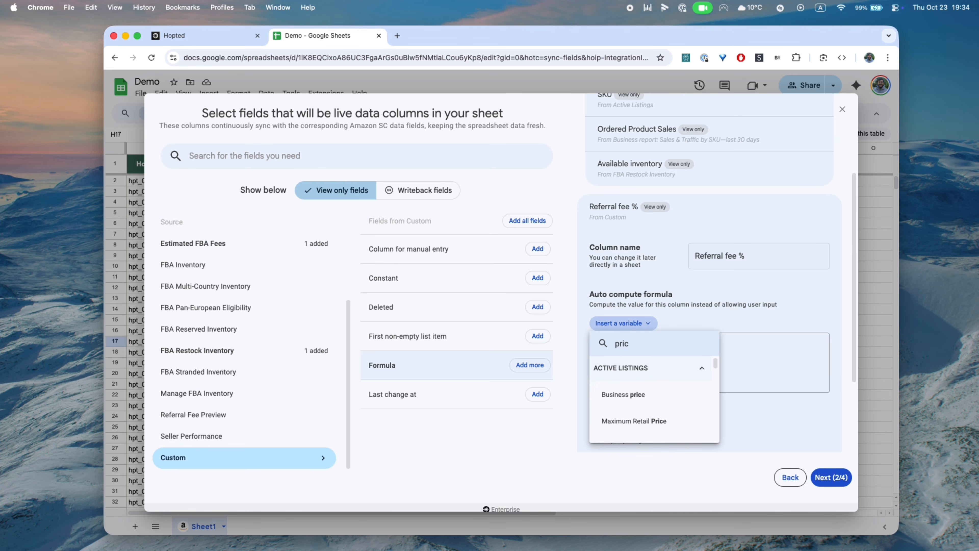
pyautogui.scroll(-2, 618, 403)
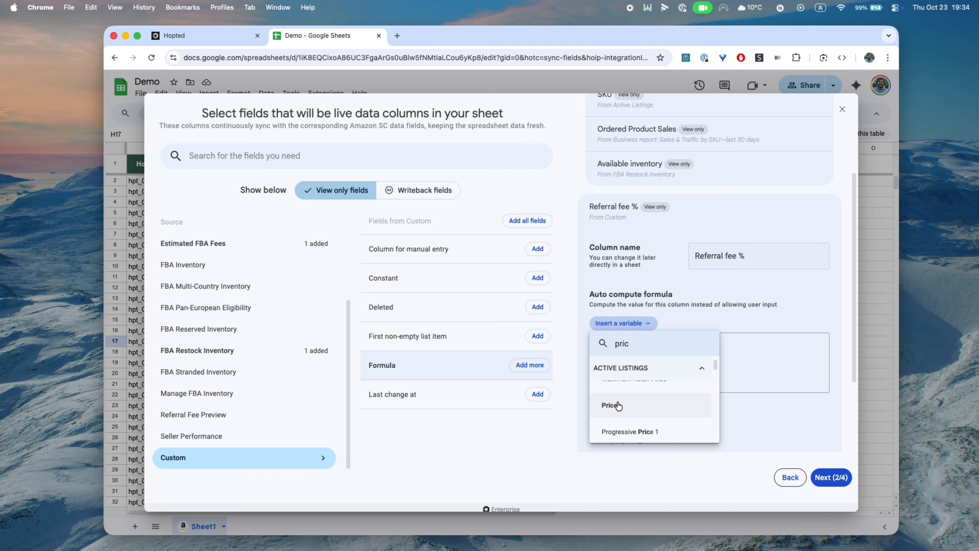
pyautogui.click(618, 405)
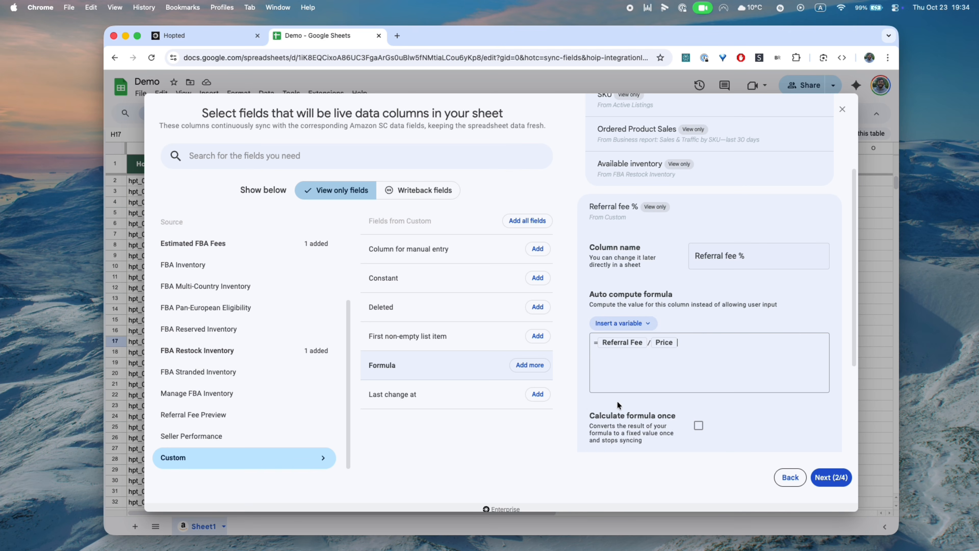
# Finish the field and step past filters and frequency to the sync review
pyautogui.click(719, 212)
pyautogui.click(835, 479)
pyautogui.click(634, 431)
pyautogui.click(617, 369)
# Confirm the updated fields and format column F, Referral fee %, as percentages
pyautogui.click(496, 422)
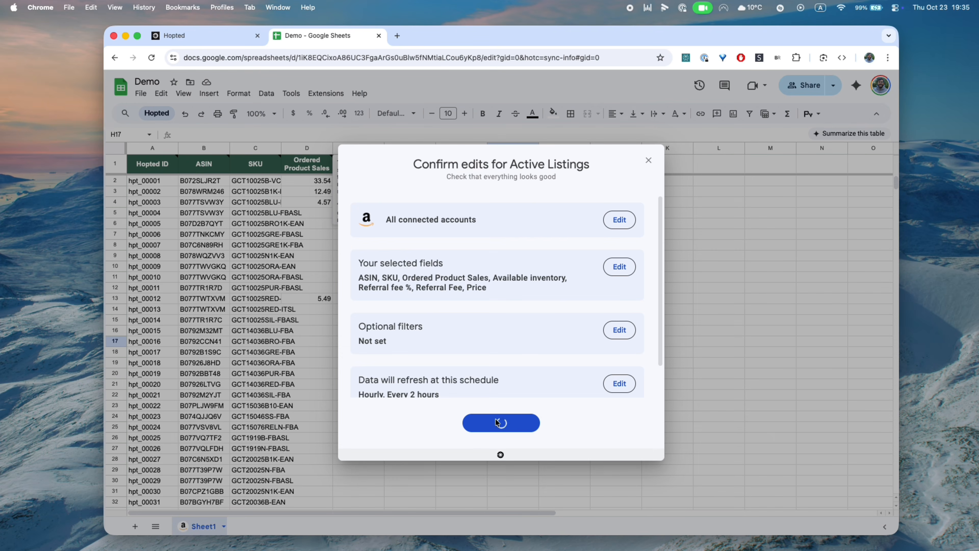
pyautogui.click(485, 343)
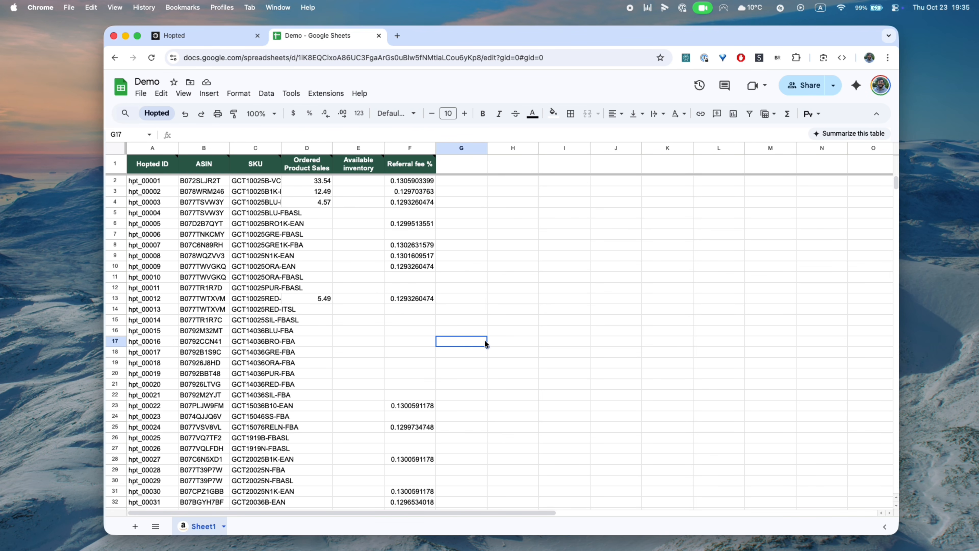
pyautogui.click(403, 147)
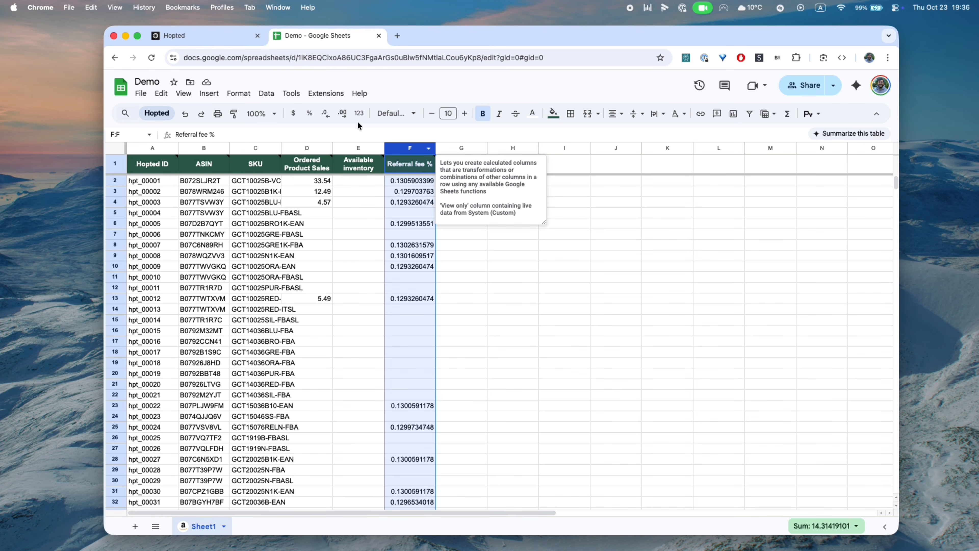
pyautogui.click(309, 115)
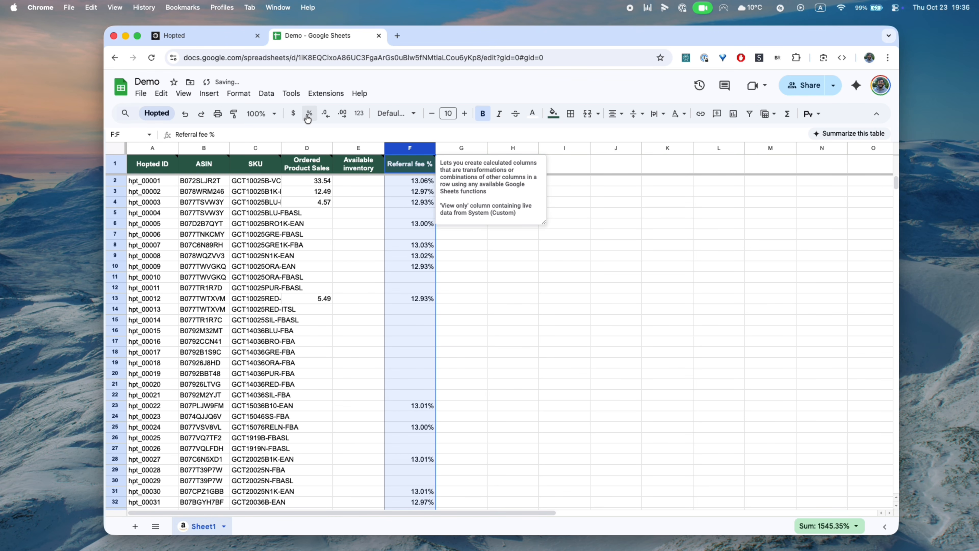
pyautogui.click(544, 324)
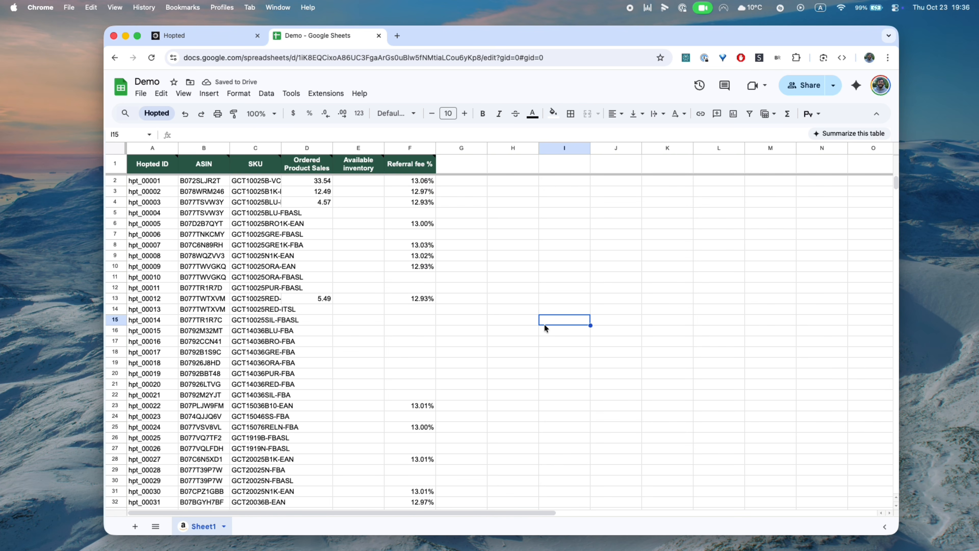